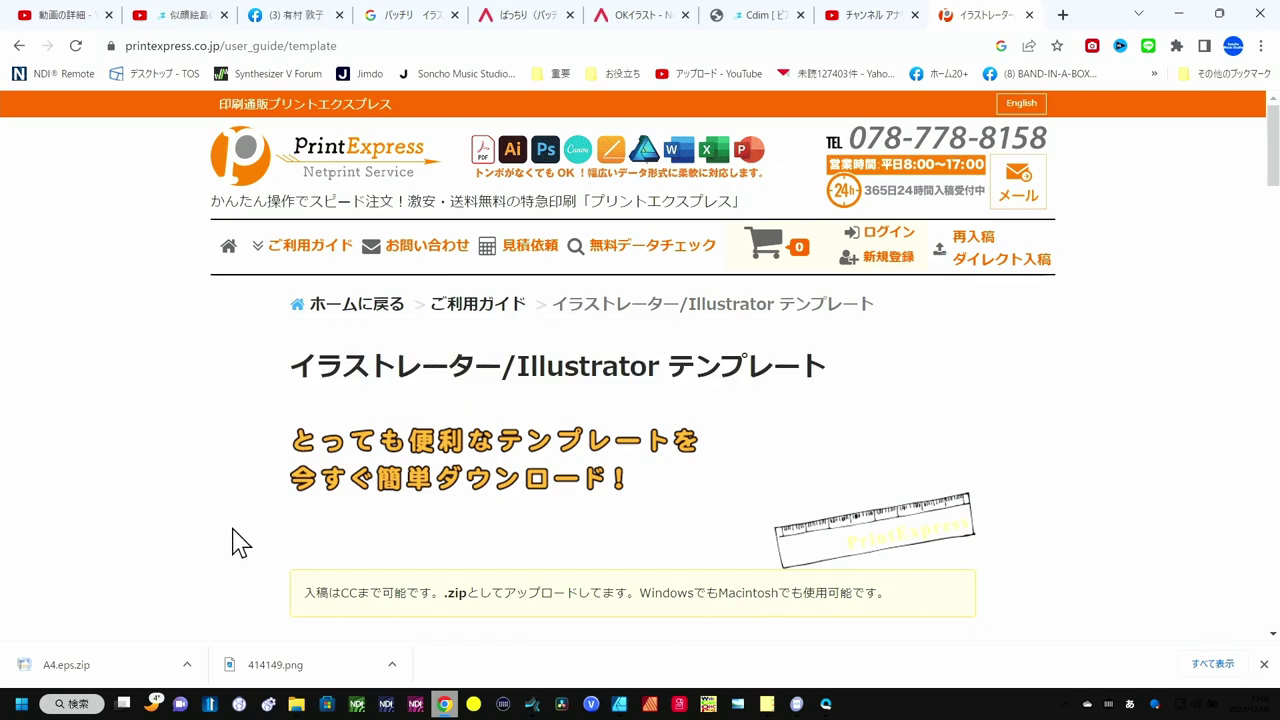
# Step: Scroll down through the Print Express template size tables
pyautogui.scroll(-2, 233, 540)
pyautogui.scroll(-2, 233, 538)
pyautogui.scroll(-1, 233, 538)
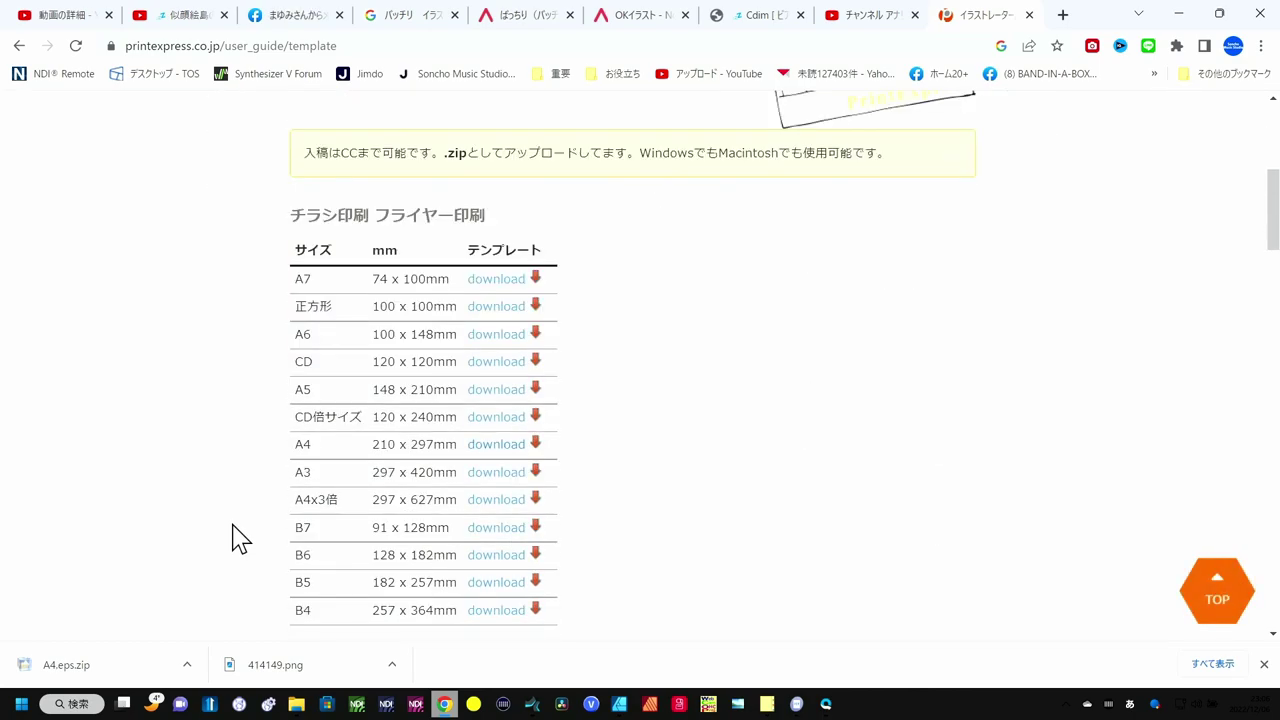
pyautogui.scroll(-1, 233, 540)
pyautogui.scroll(-1, 233, 540)
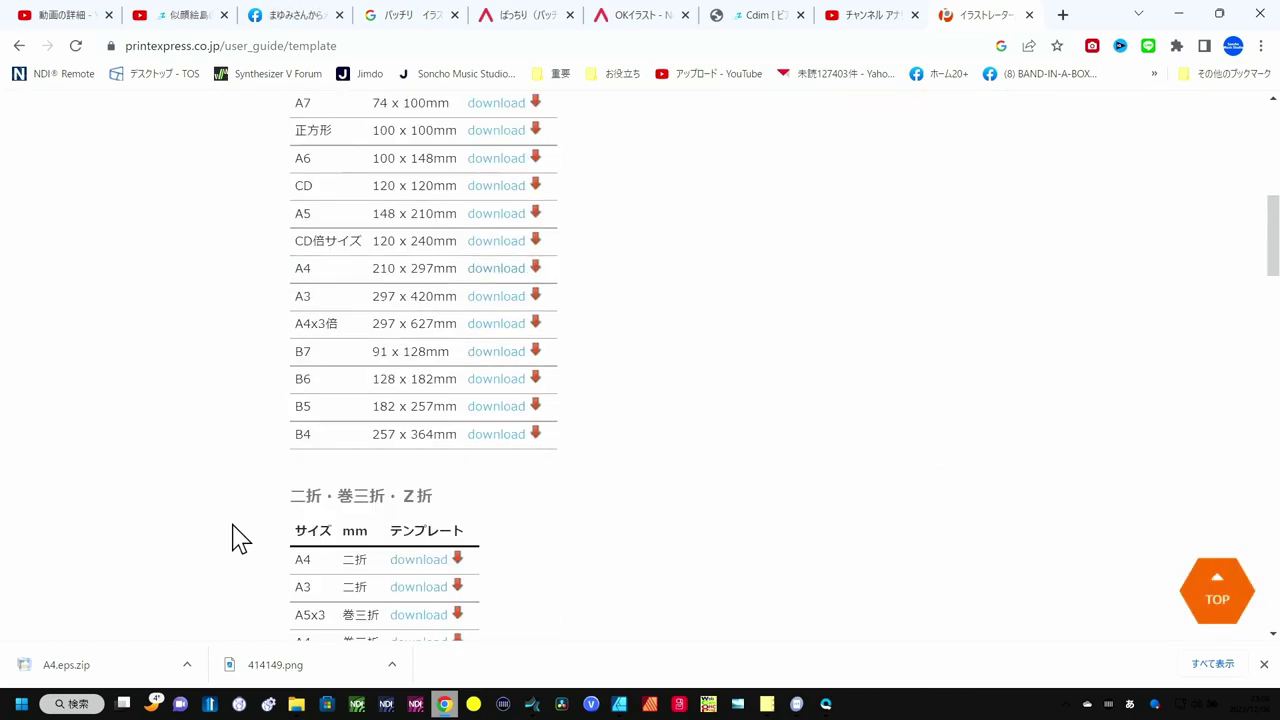
pyautogui.scroll(-1, 233, 540)
pyautogui.scroll(-1, 233, 540)
pyautogui.scroll(-3, 232, 537)
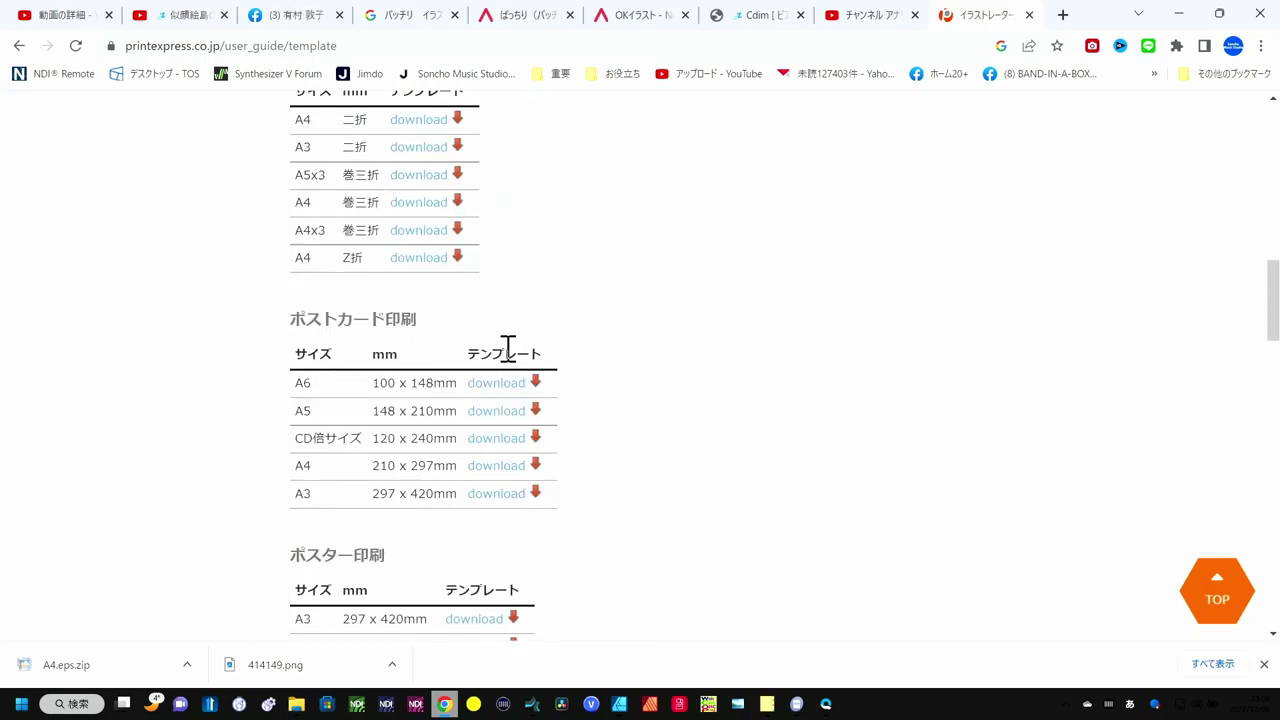
pyautogui.scroll(-1, 266, 430)
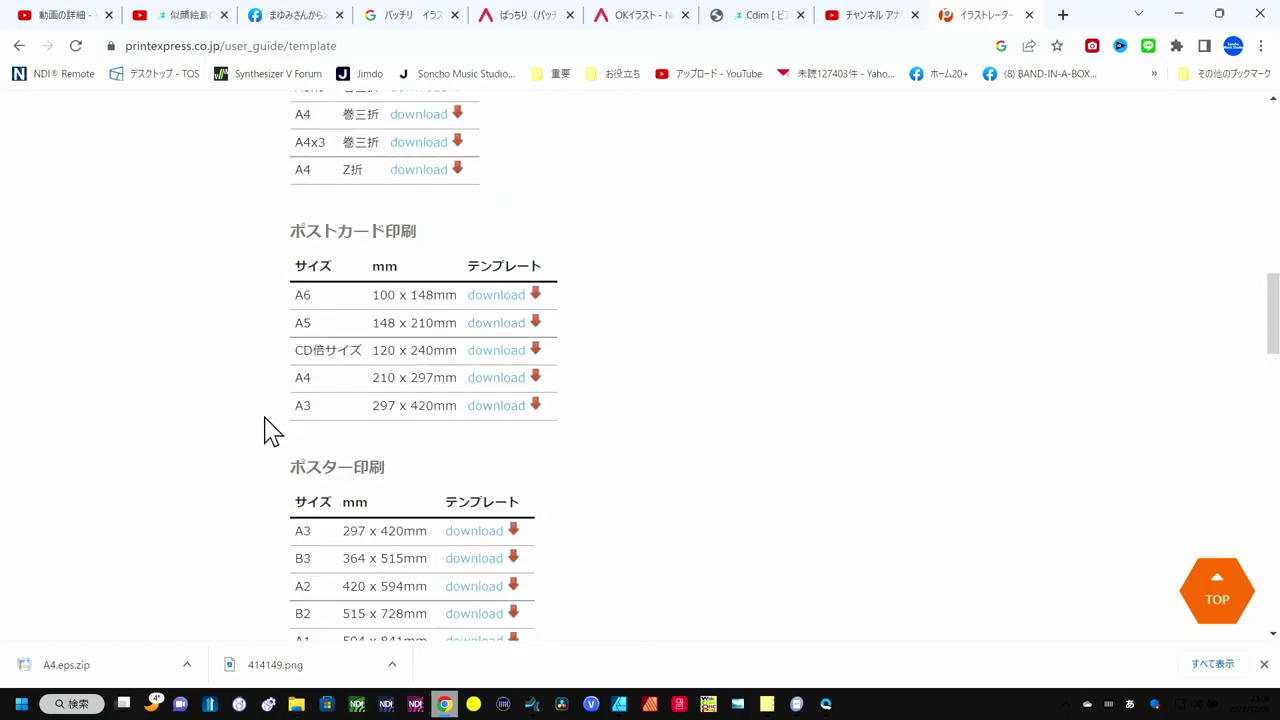
pyautogui.scroll(-5, 285, 420)
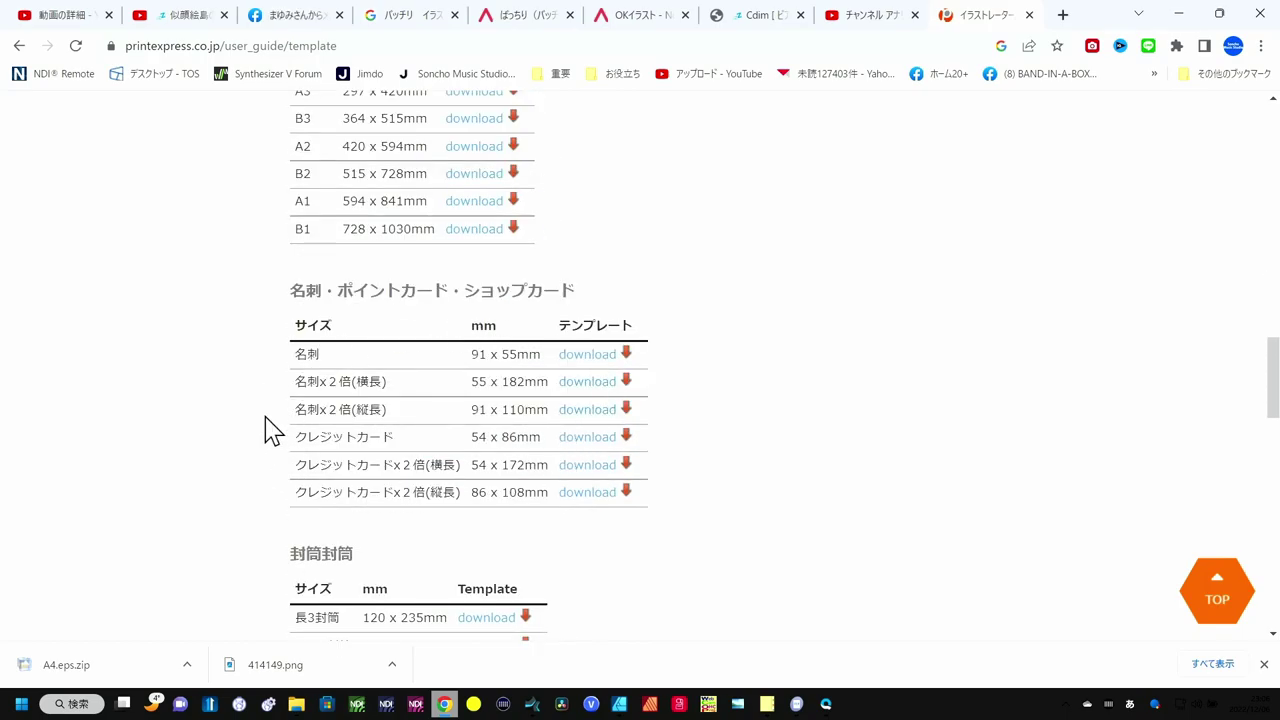
pyautogui.scroll(-2, 286, 380)
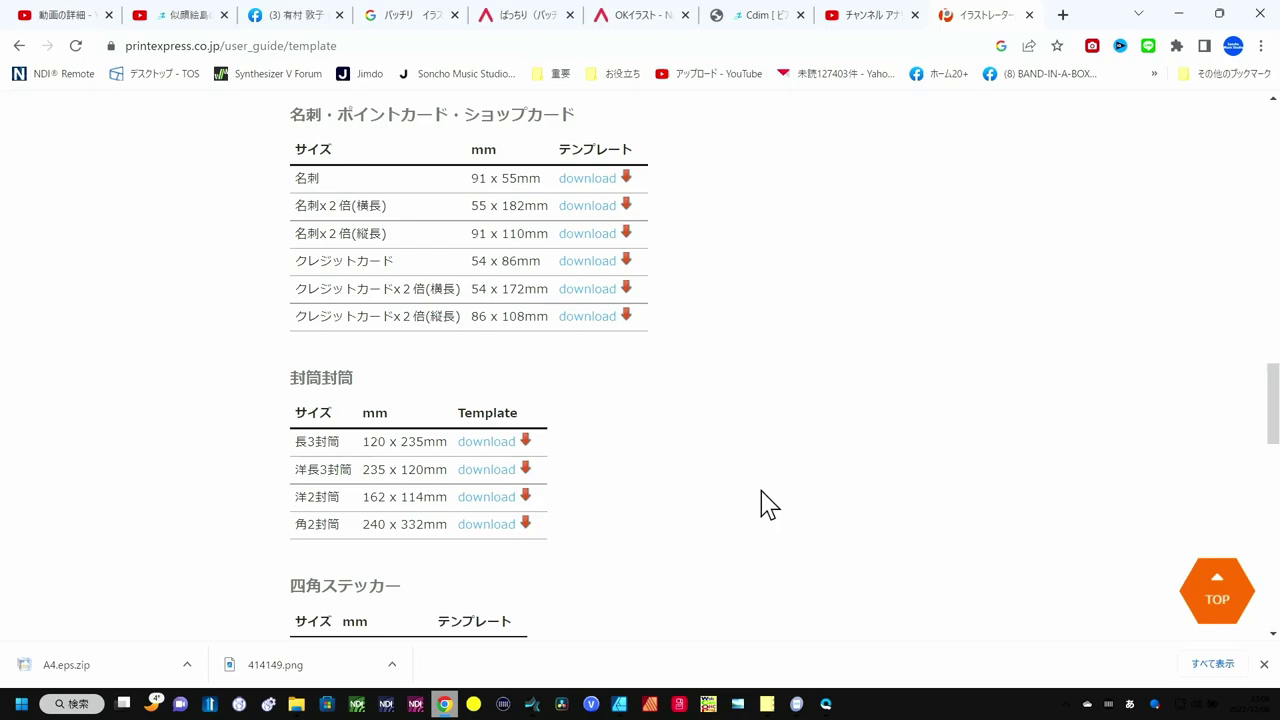
# Step: Scroll back up to the チラシ印刷 flyer table with its A4 download
pyautogui.scroll(3, 768, 505)
pyautogui.scroll(2, 768, 508)
pyautogui.scroll(3, 768, 508)
pyautogui.scroll(1, 768, 510)
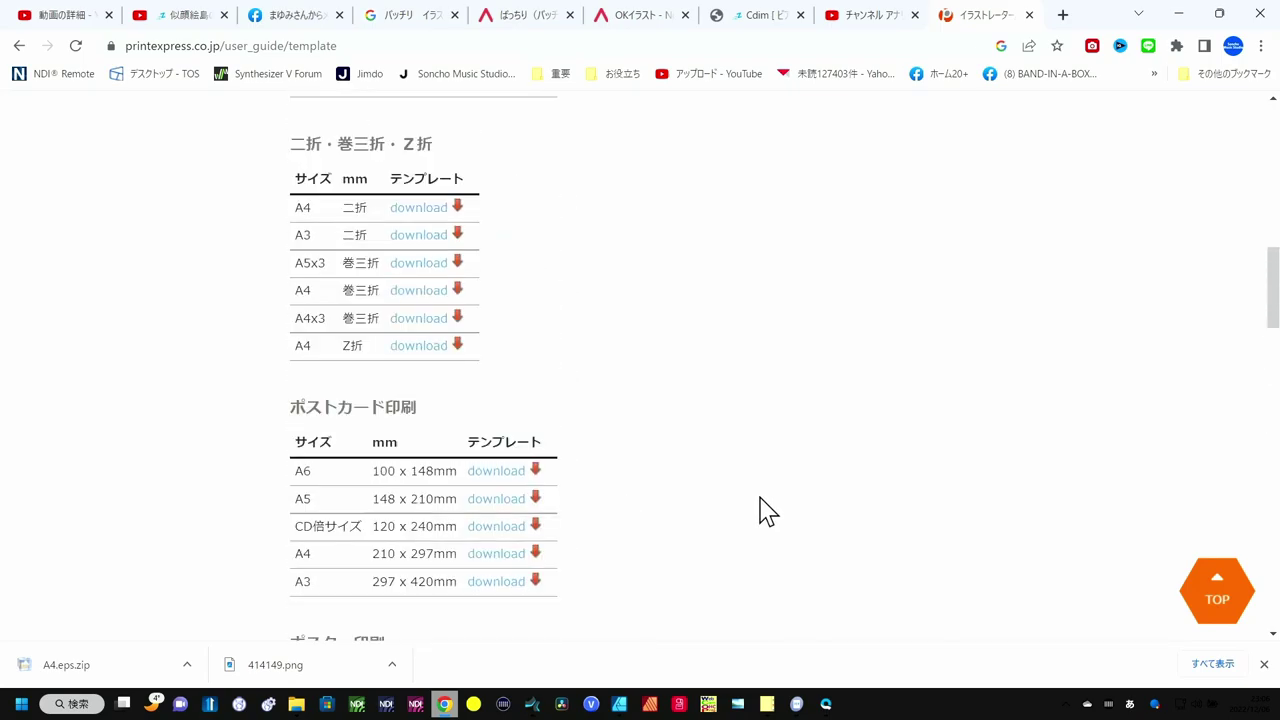
pyautogui.scroll(3, 768, 510)
pyautogui.scroll(2, 760, 511)
pyautogui.scroll(2, 760, 511)
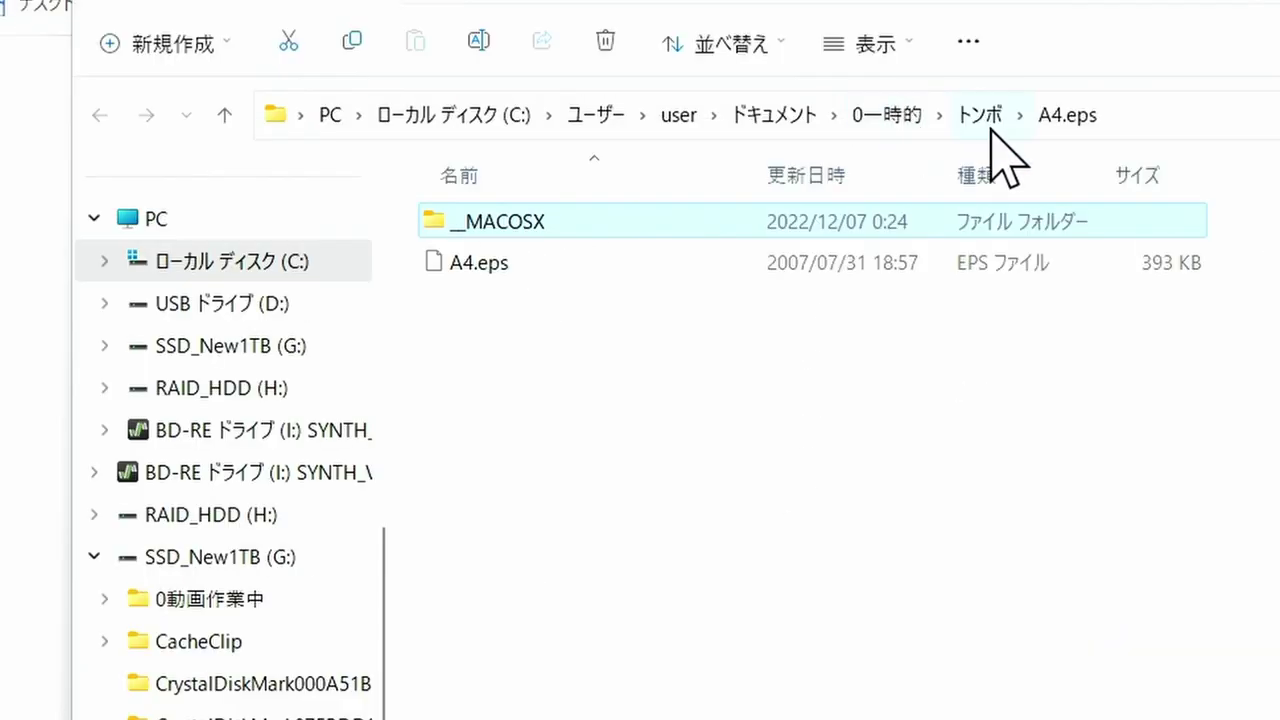
# Step: Go from トンボ into the A4.eps folder and bring up the open-with options for A4.eps
pyautogui.click(985, 118)
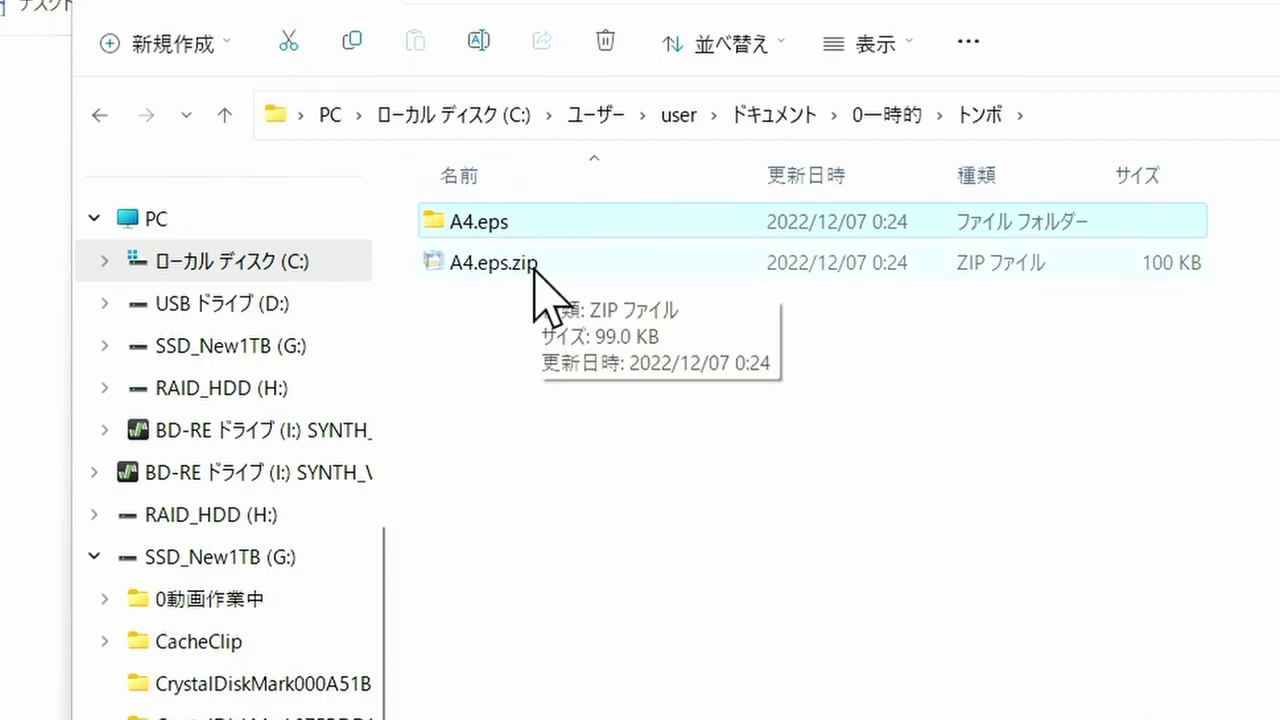
pyautogui.doubleClick(487, 224)
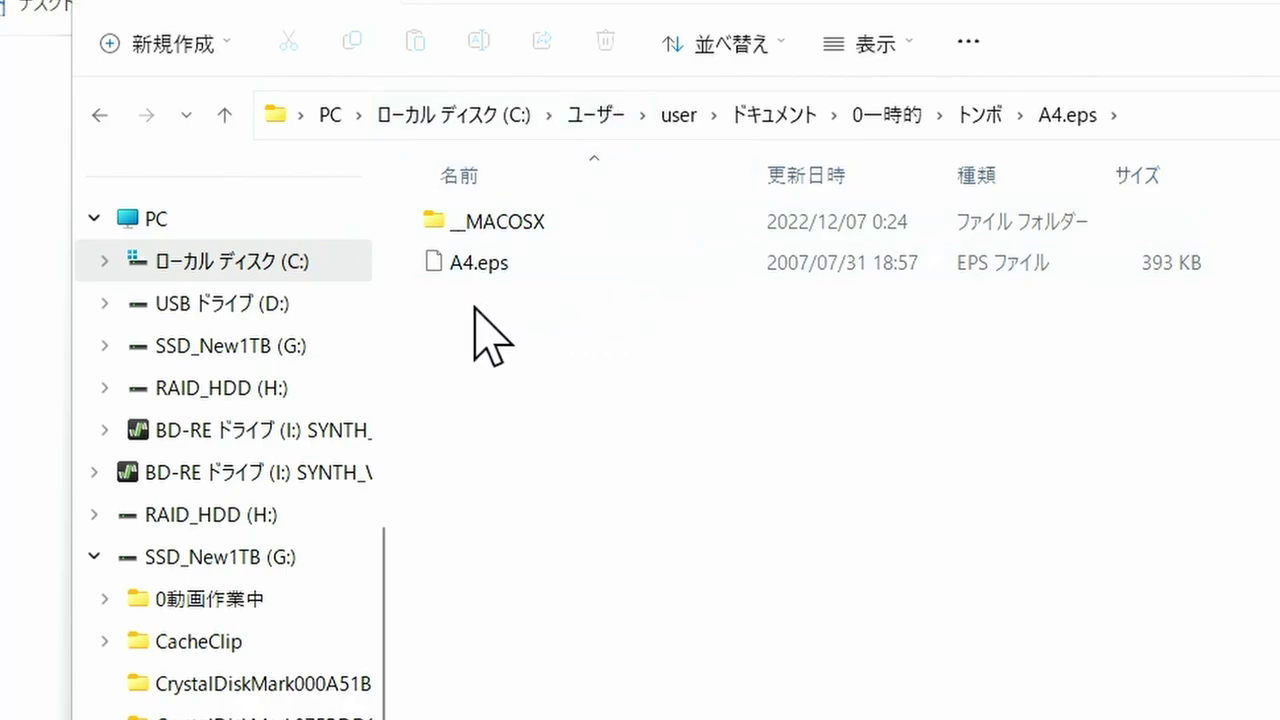
pyautogui.click(476, 268)
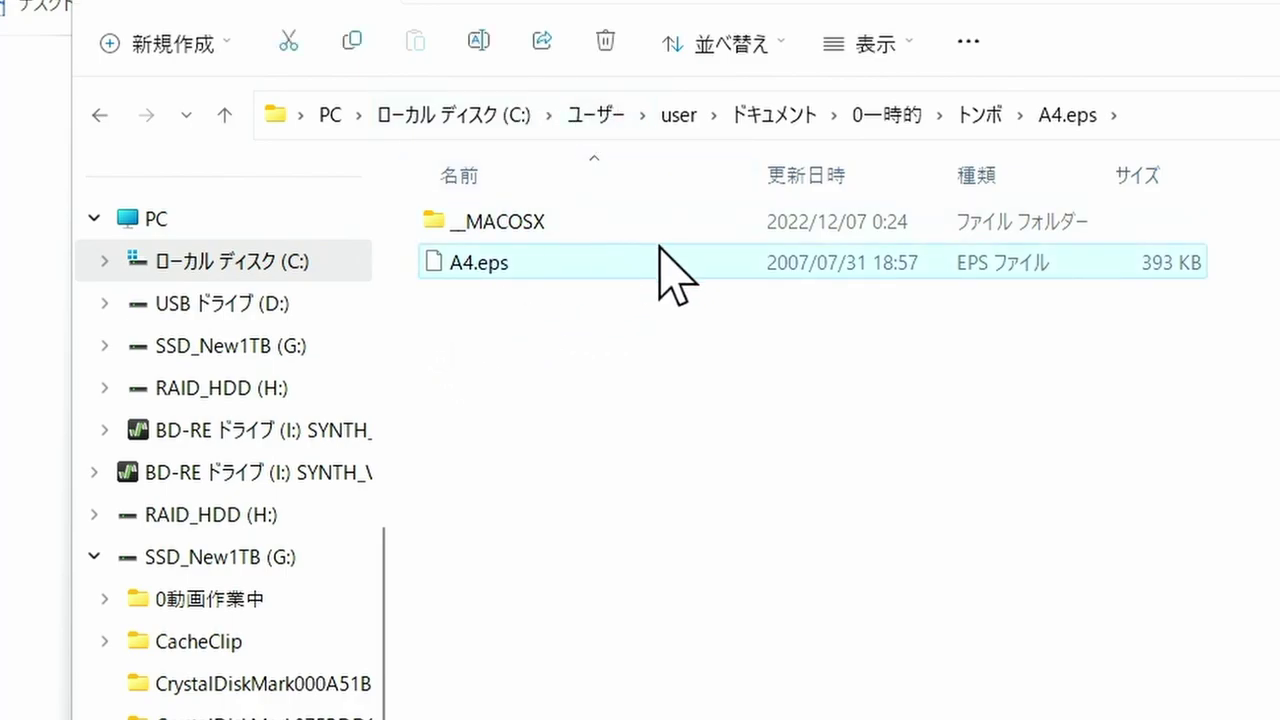
pyautogui.rightClick(476, 268)
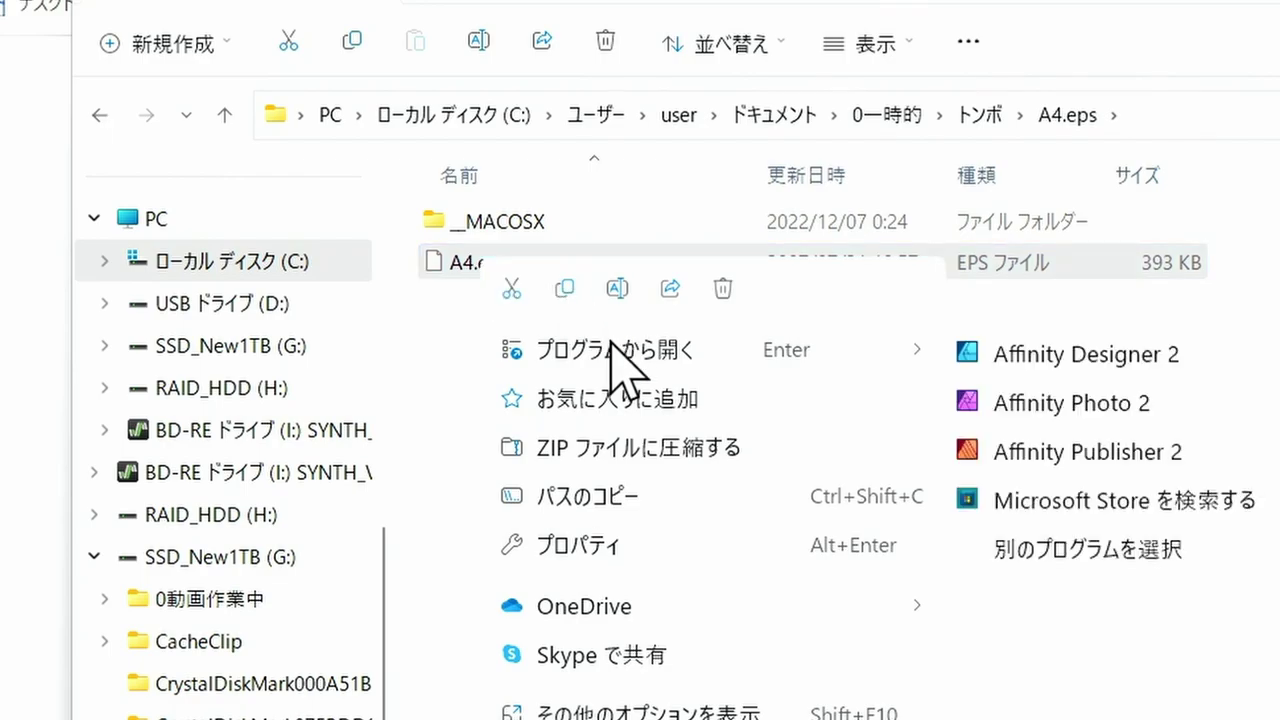
# Step: Open A4.eps in Affinity Designer 2 and rotate its crop-mark layer 90 degrees
pyautogui.moveTo(614, 350)
pyautogui.click(999, 357)
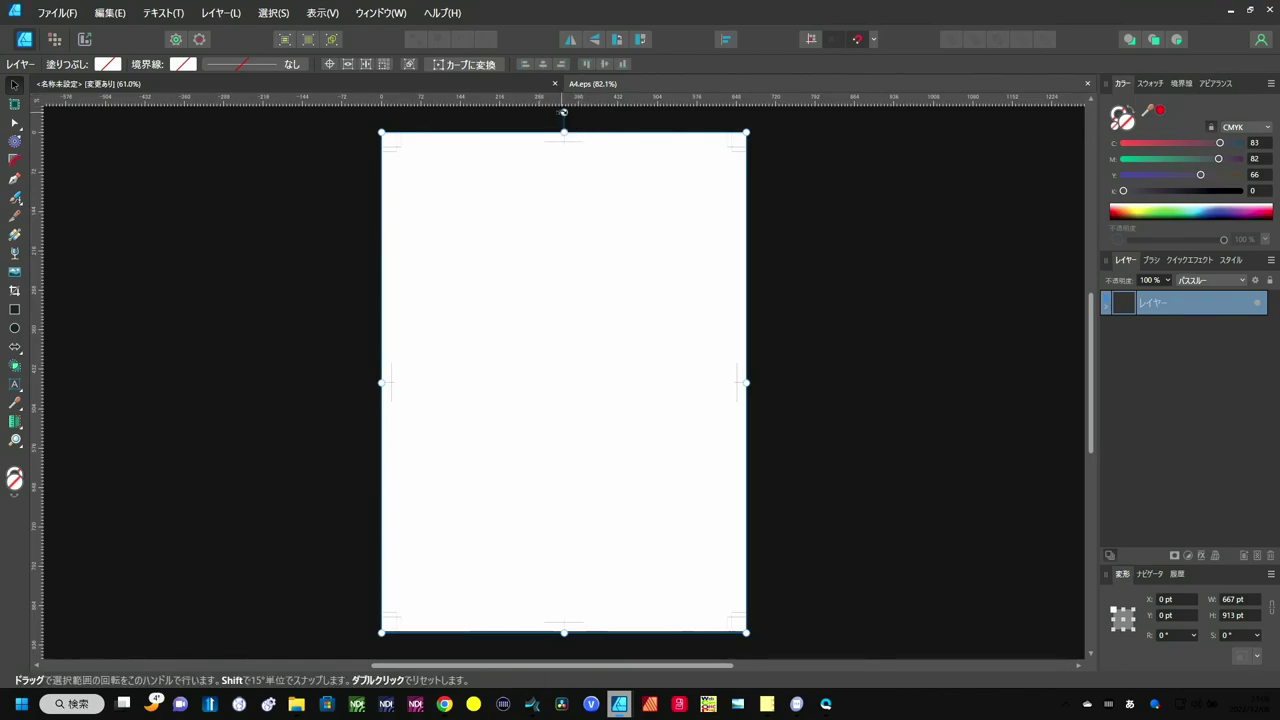
pyautogui.moveTo(563, 111); pyautogui.dragTo(247, 352)
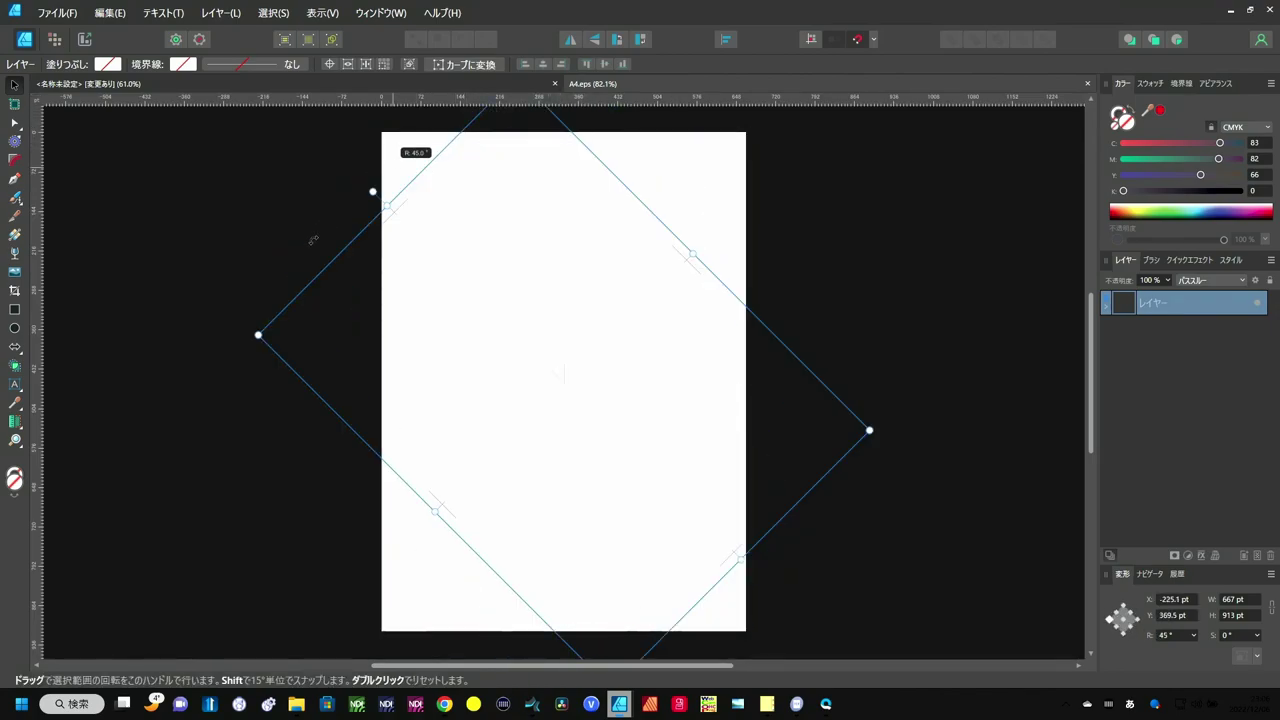
pyautogui.moveTo(247, 352); pyautogui.dragTo(246, 390)
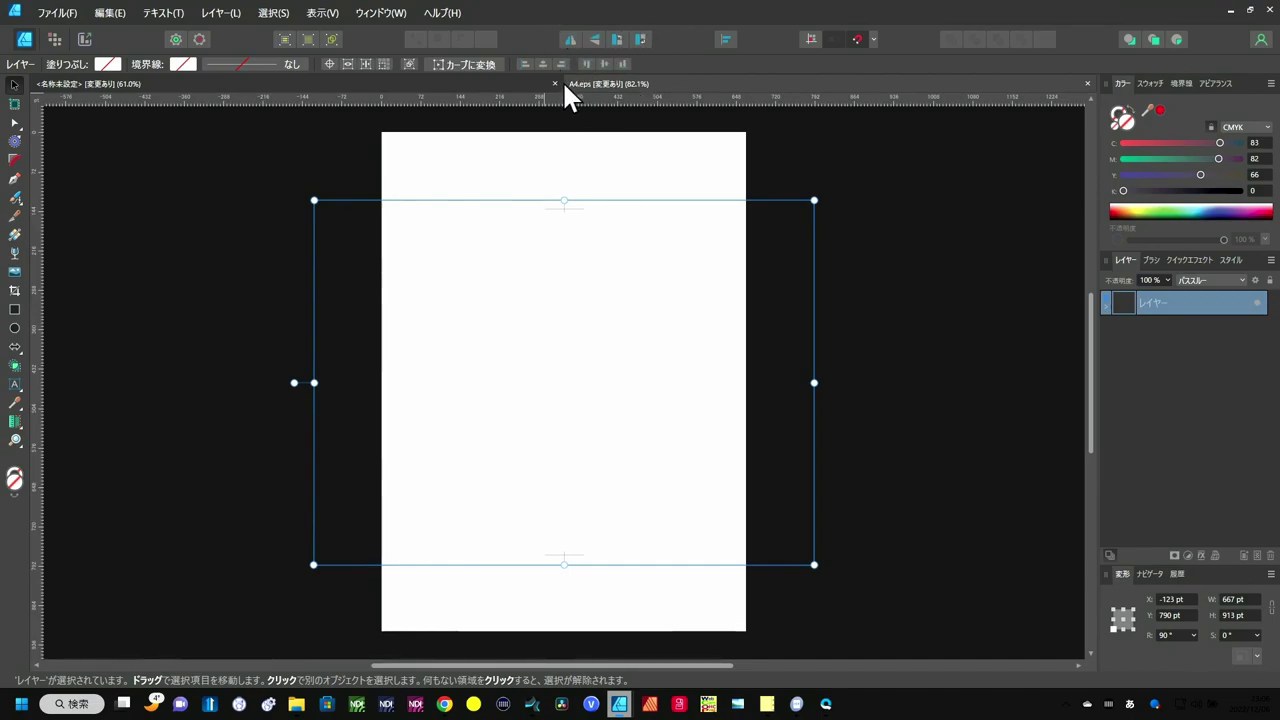
pyautogui.hotkey('ctrl', 'z')
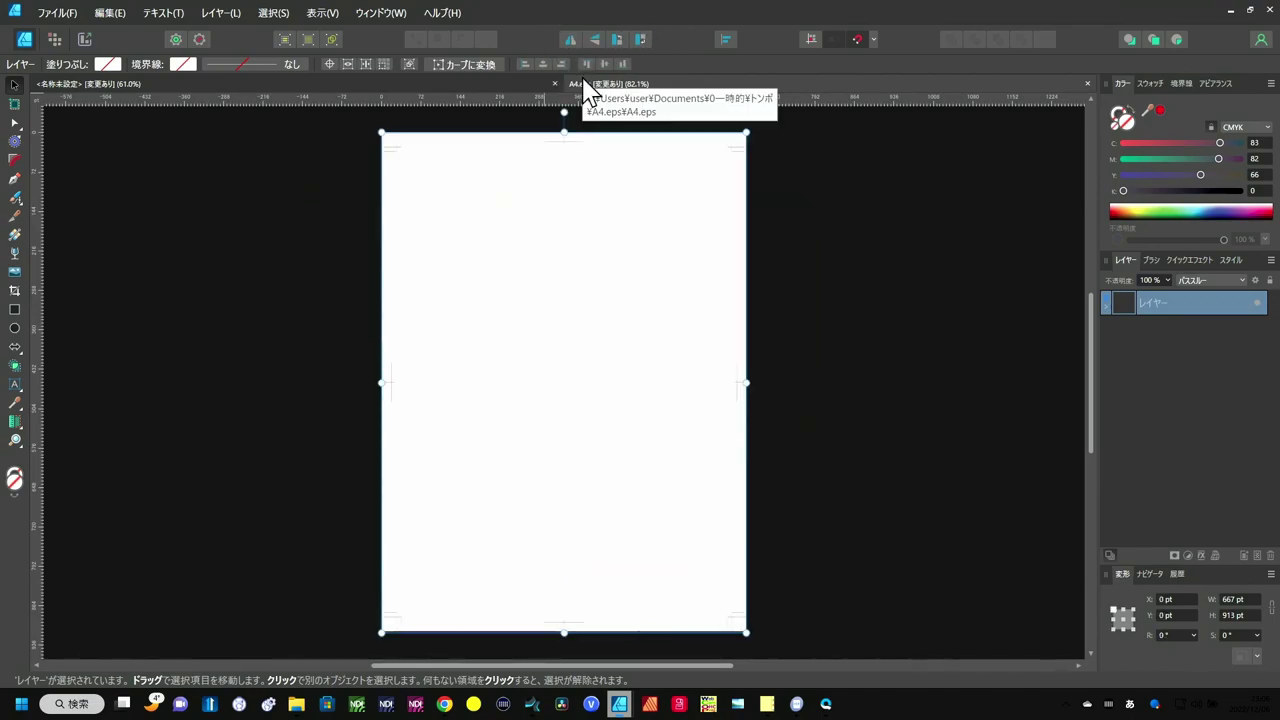
pyautogui.click(614, 39)
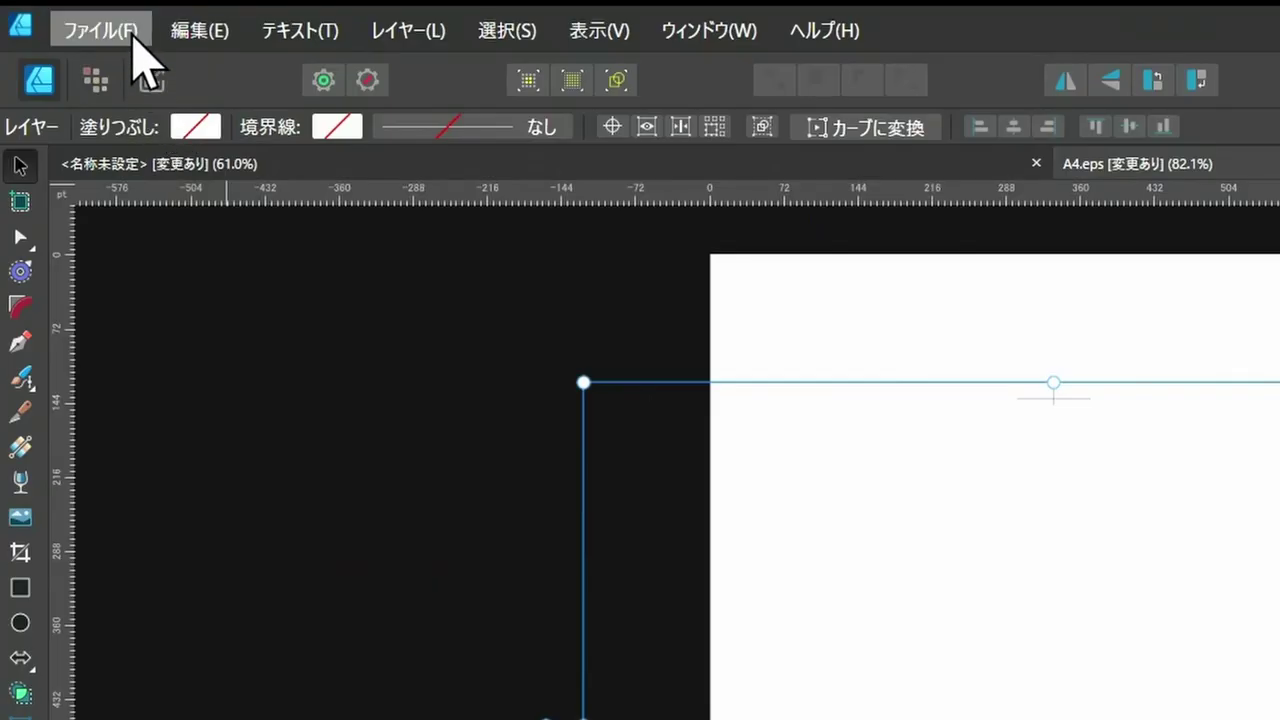
# Step: In Document Setup, switch the page to landscape with millimetre units
pyautogui.click(70, 14)
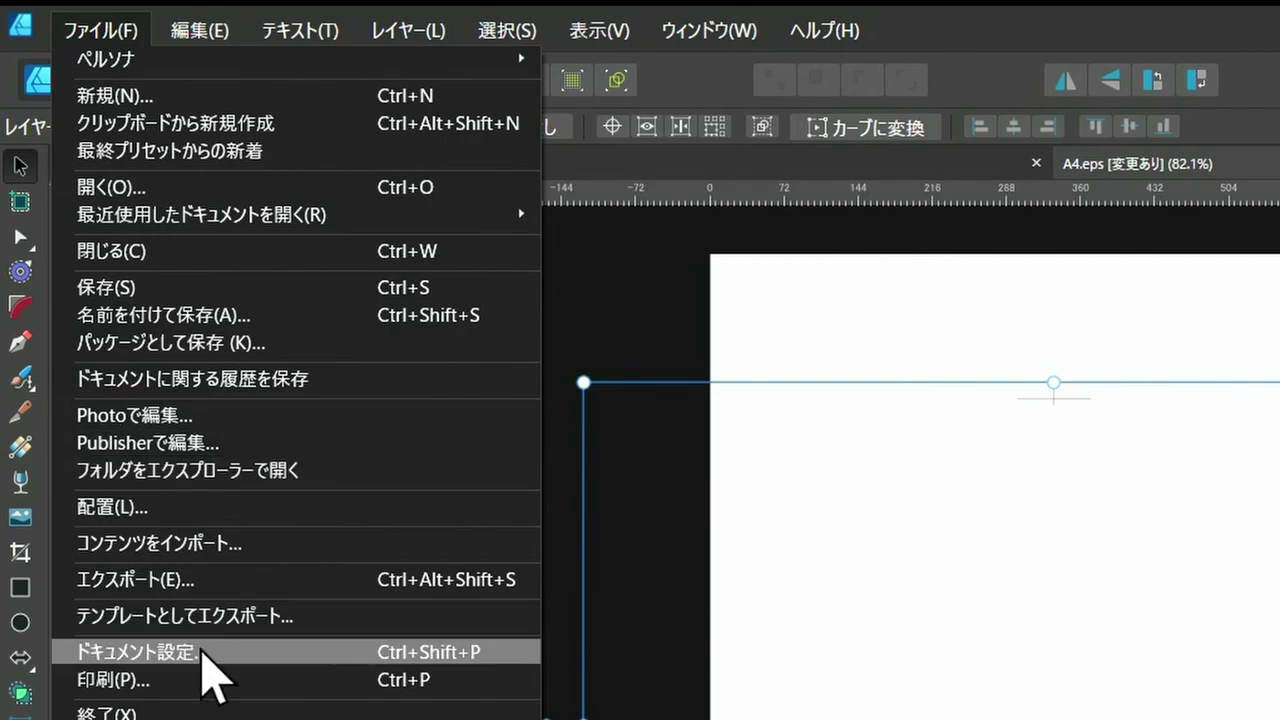
pyautogui.click(203, 652)
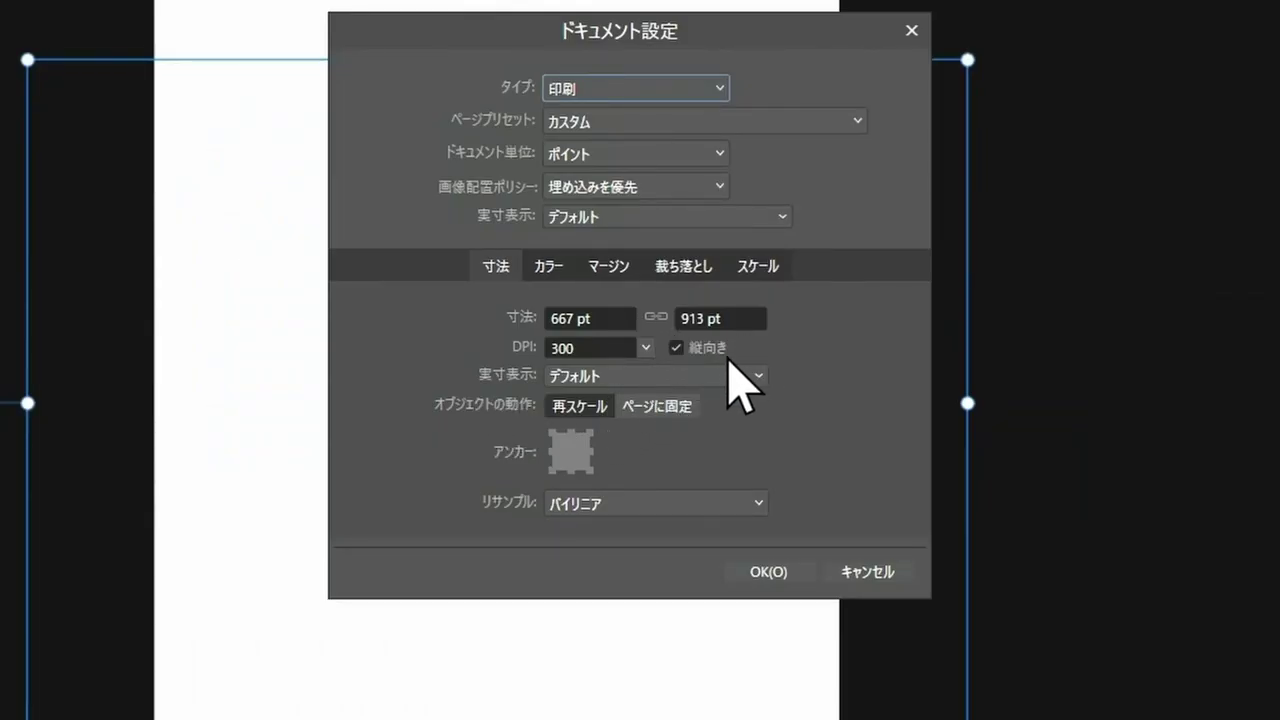
pyautogui.click(678, 348)
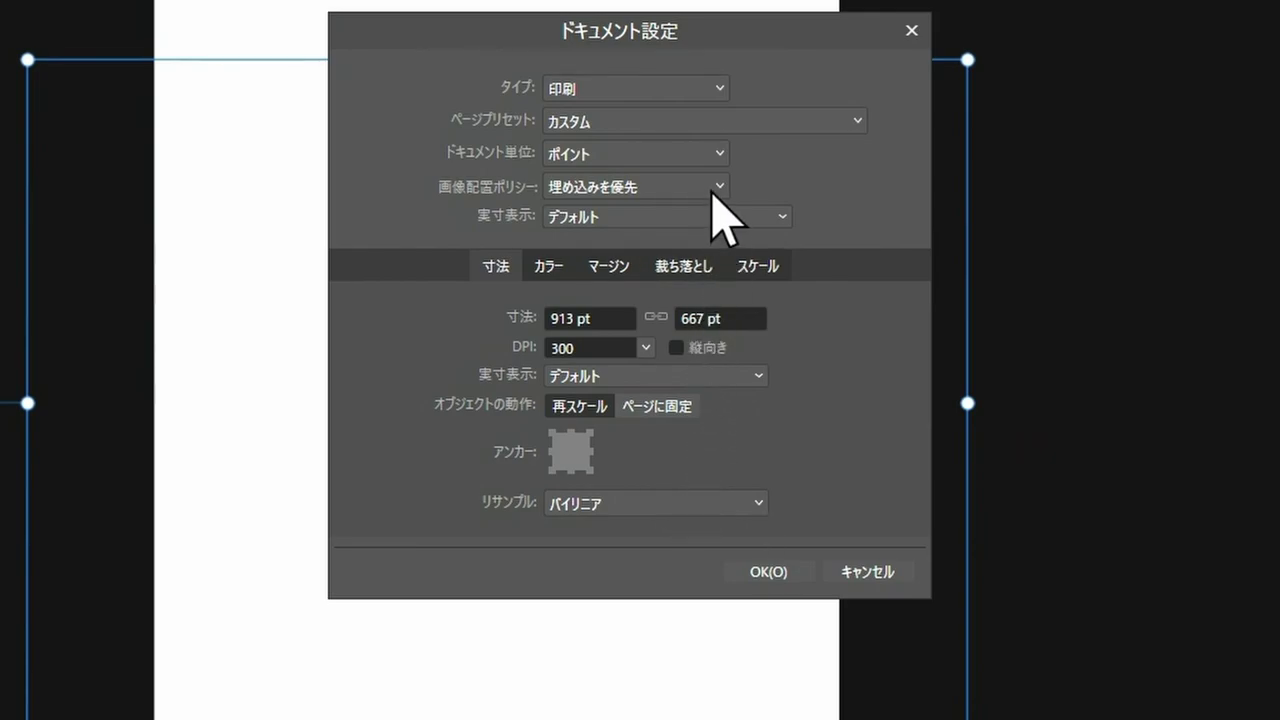
pyautogui.click(722, 155)
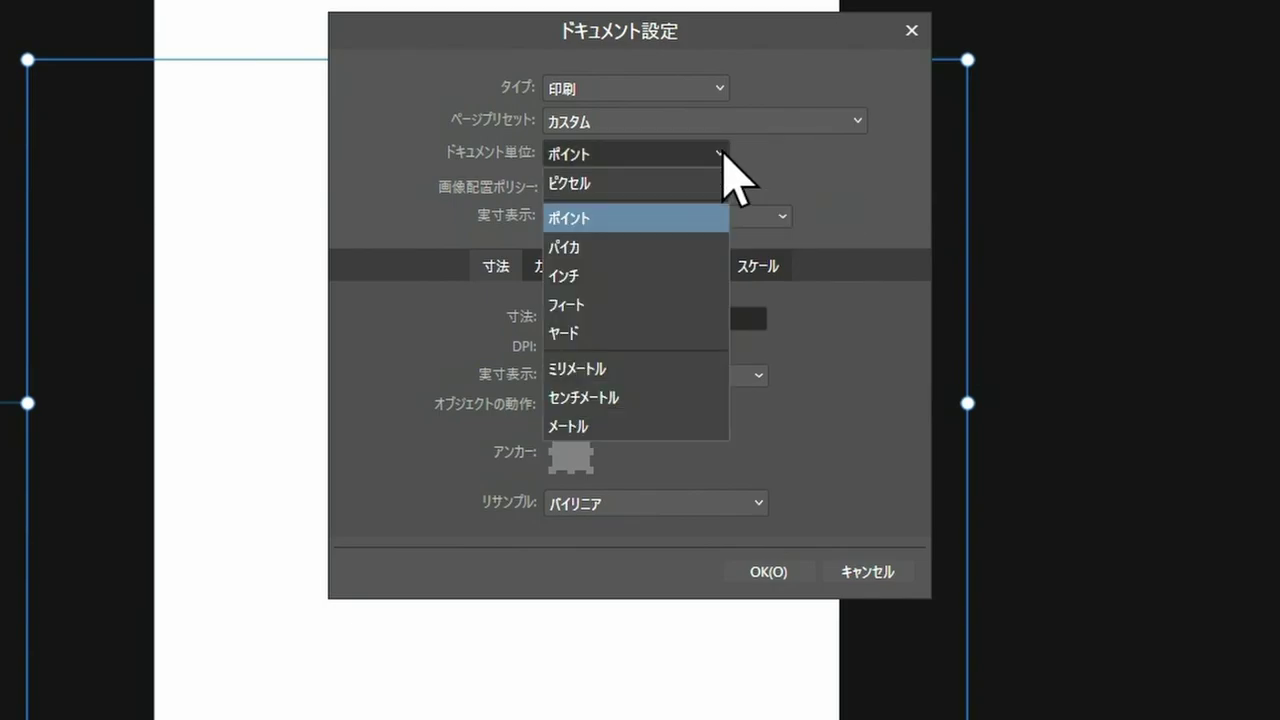
pyautogui.click(648, 367)
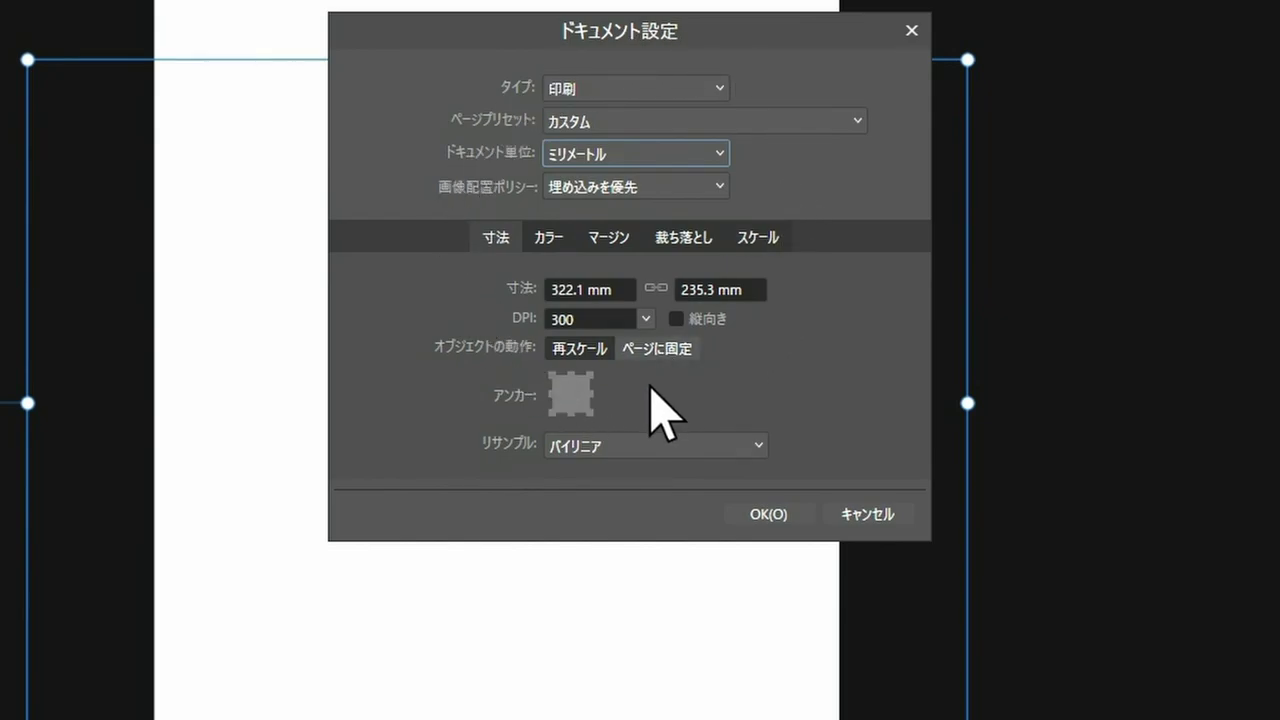
# Step: Set the colour format to CMYK/8 with the Japan Color 2001 Coated profile
pyautogui.click(548, 238)
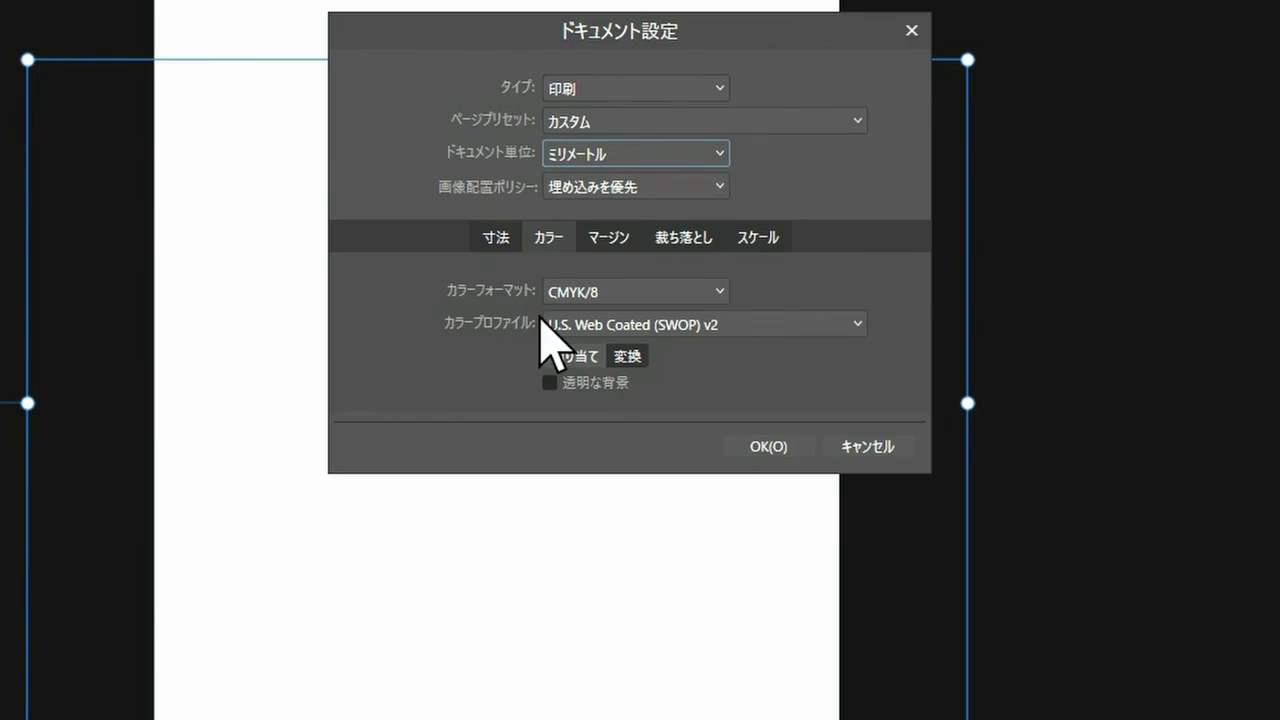
pyautogui.click(715, 290)
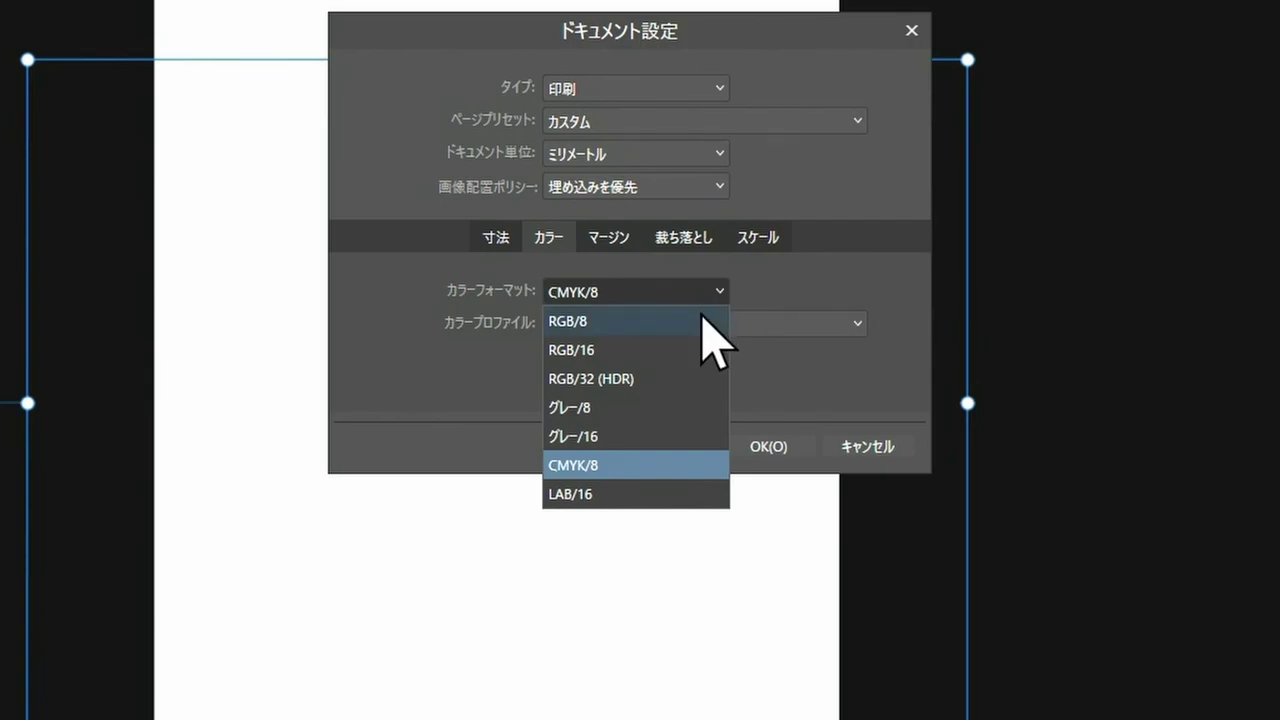
pyautogui.click(677, 464)
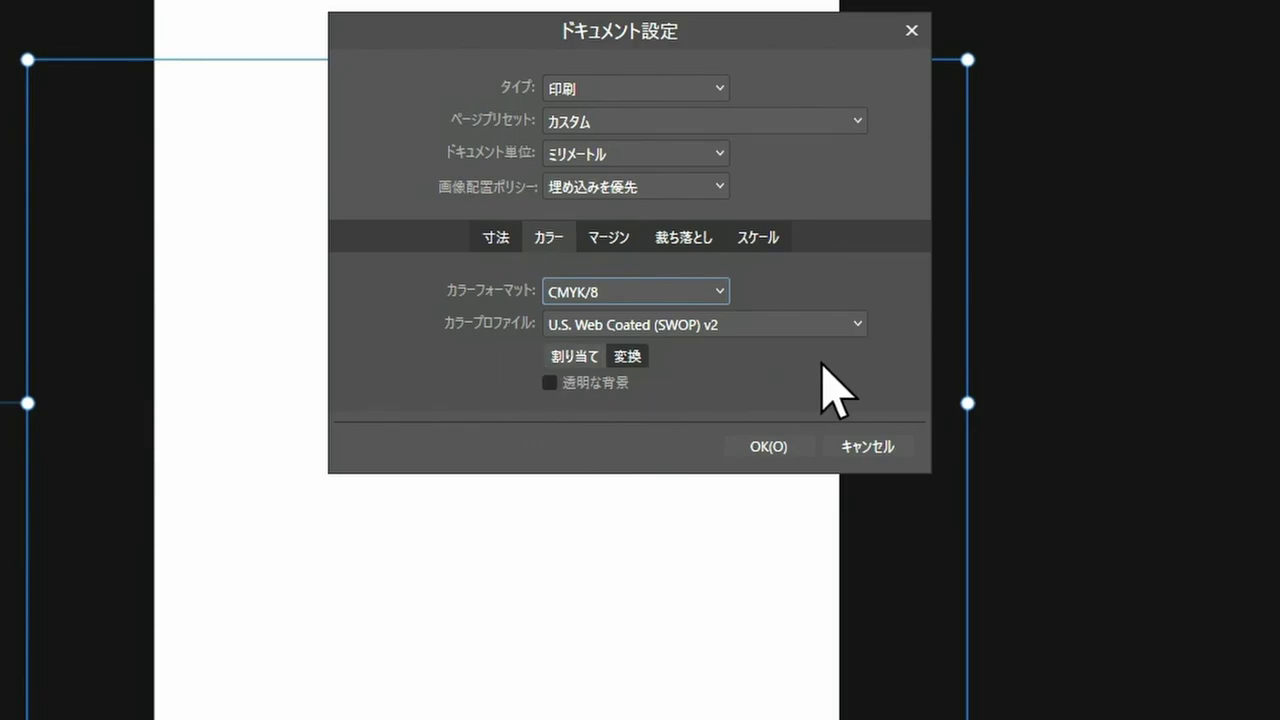
pyautogui.click(856, 326)
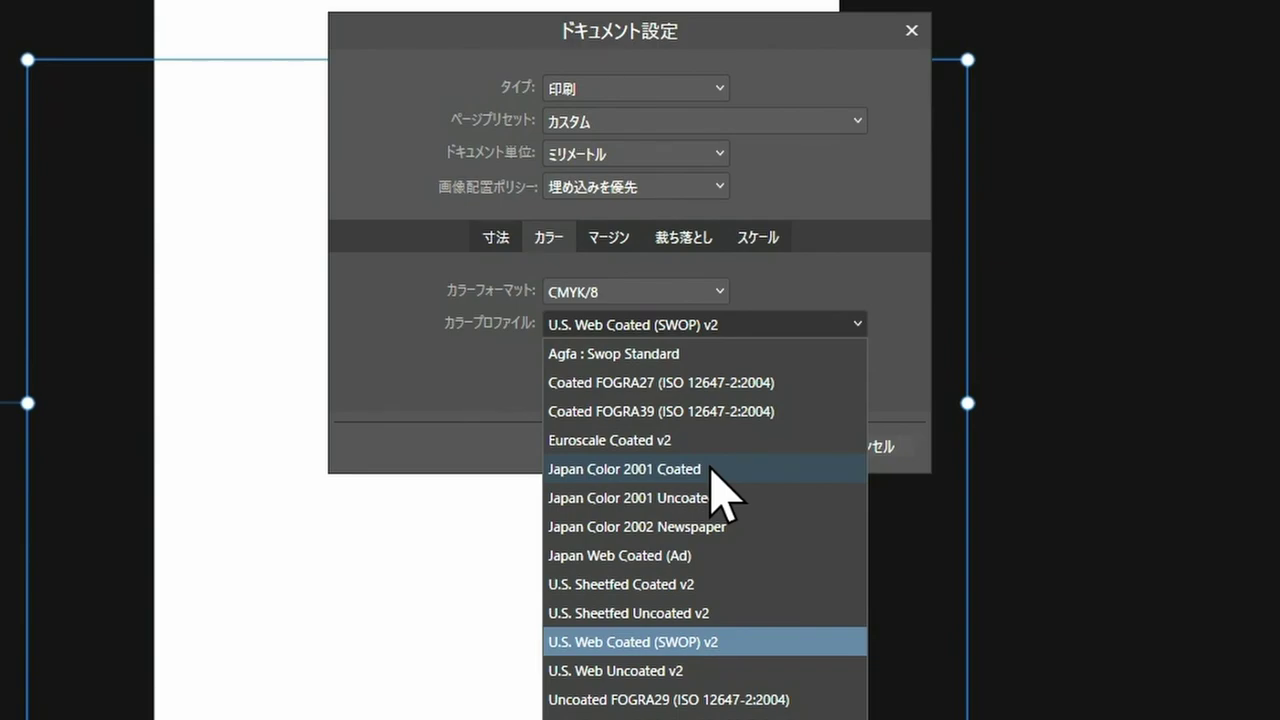
pyautogui.click(710, 473)
# Step: Review the margin, bleed and scale settings, then apply the document setup
pyautogui.click(608, 240)
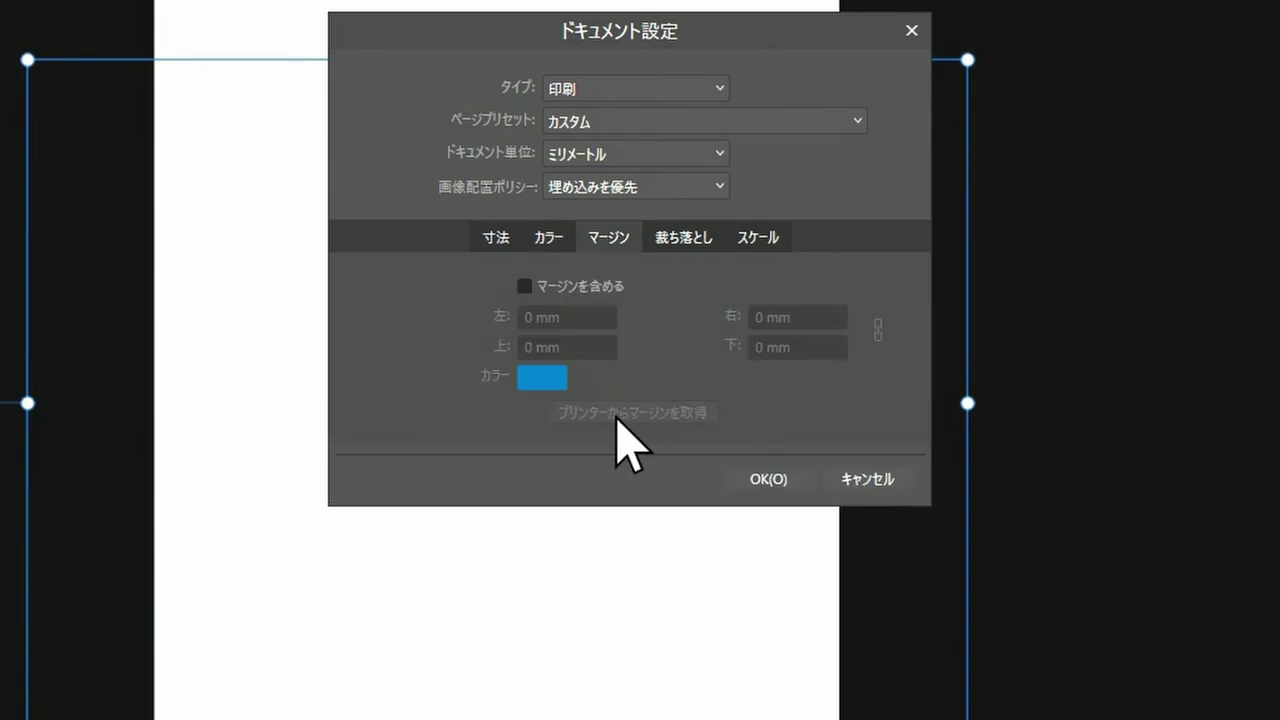
pyautogui.click(685, 245)
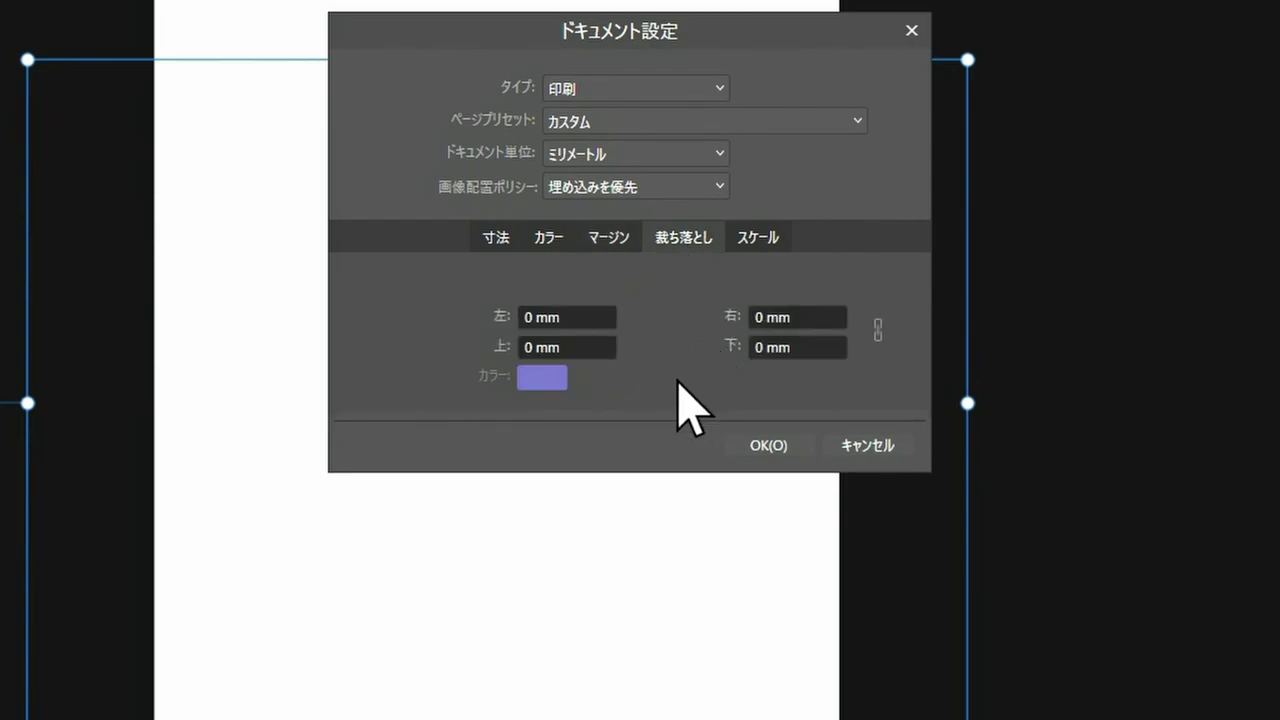
pyautogui.click(772, 241)
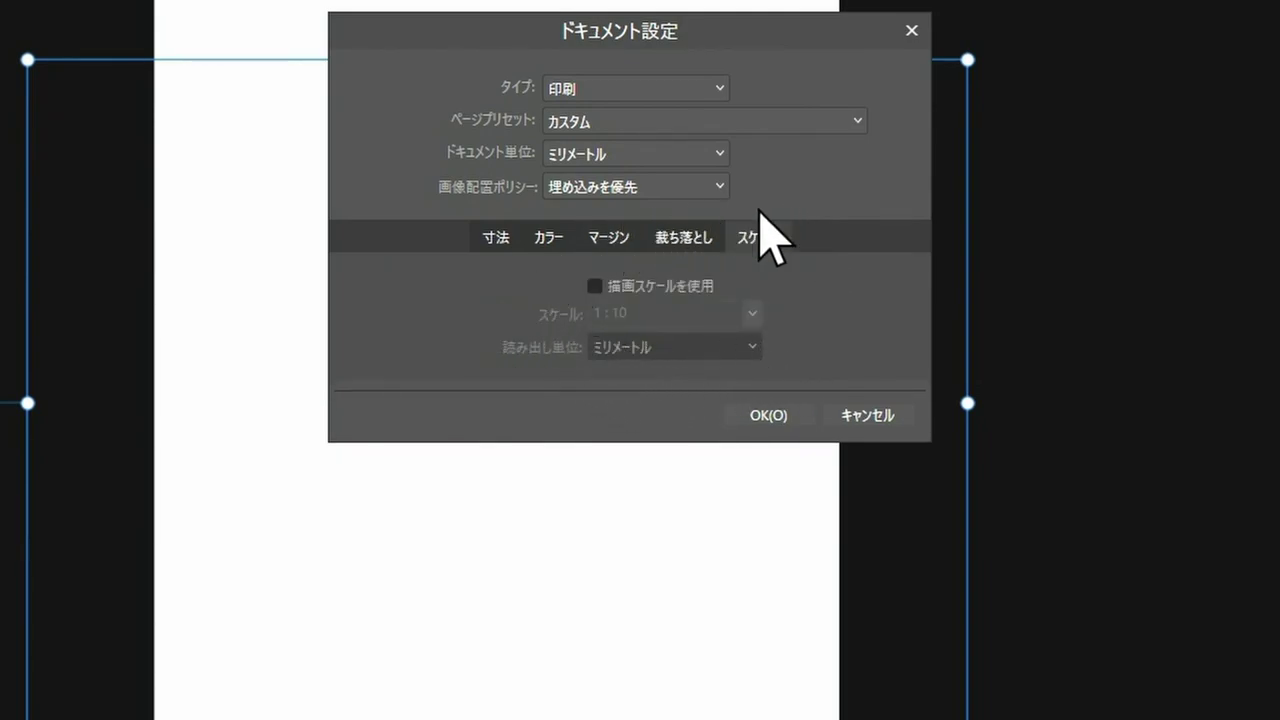
pyautogui.click(757, 412)
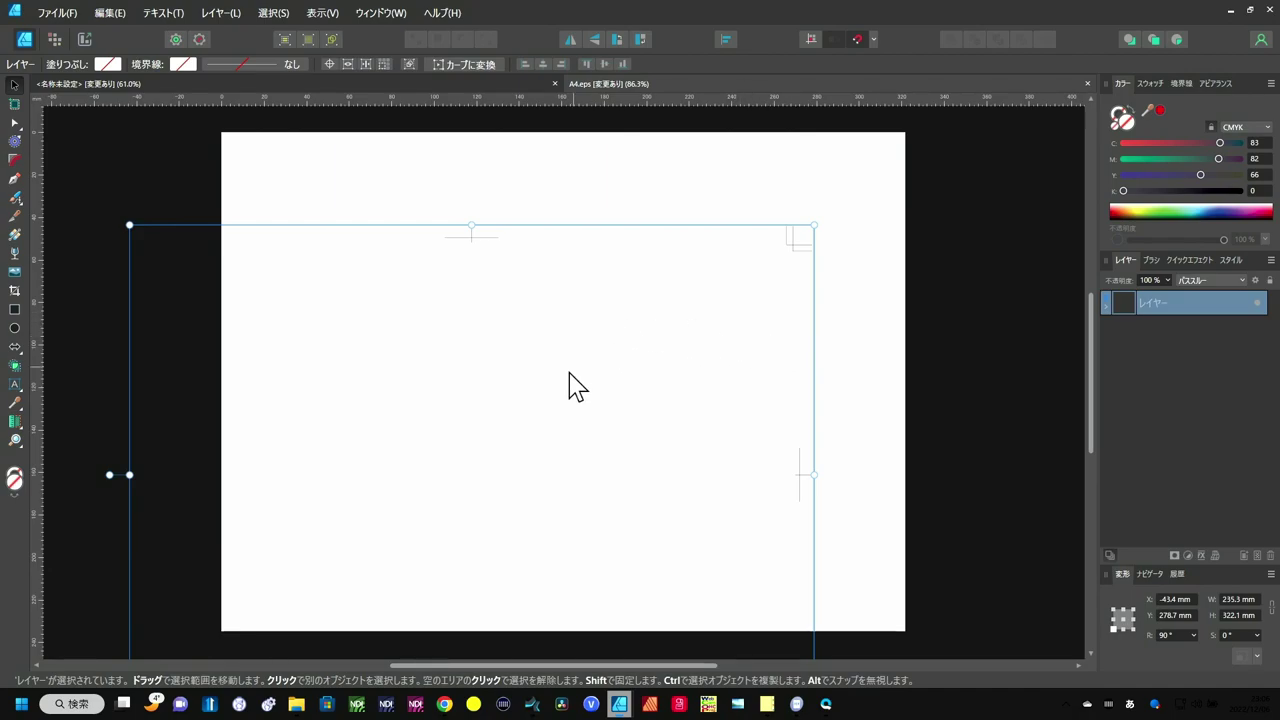
# Step: Drag the rotated crop-mark layer until it snaps flush with the page edges
pyautogui.moveTo(577, 387)
pyautogui.mouseDown()
pyautogui.moveTo(657, 300)
pyautogui.moveTo(593, 287)
pyautogui.mouseUp()
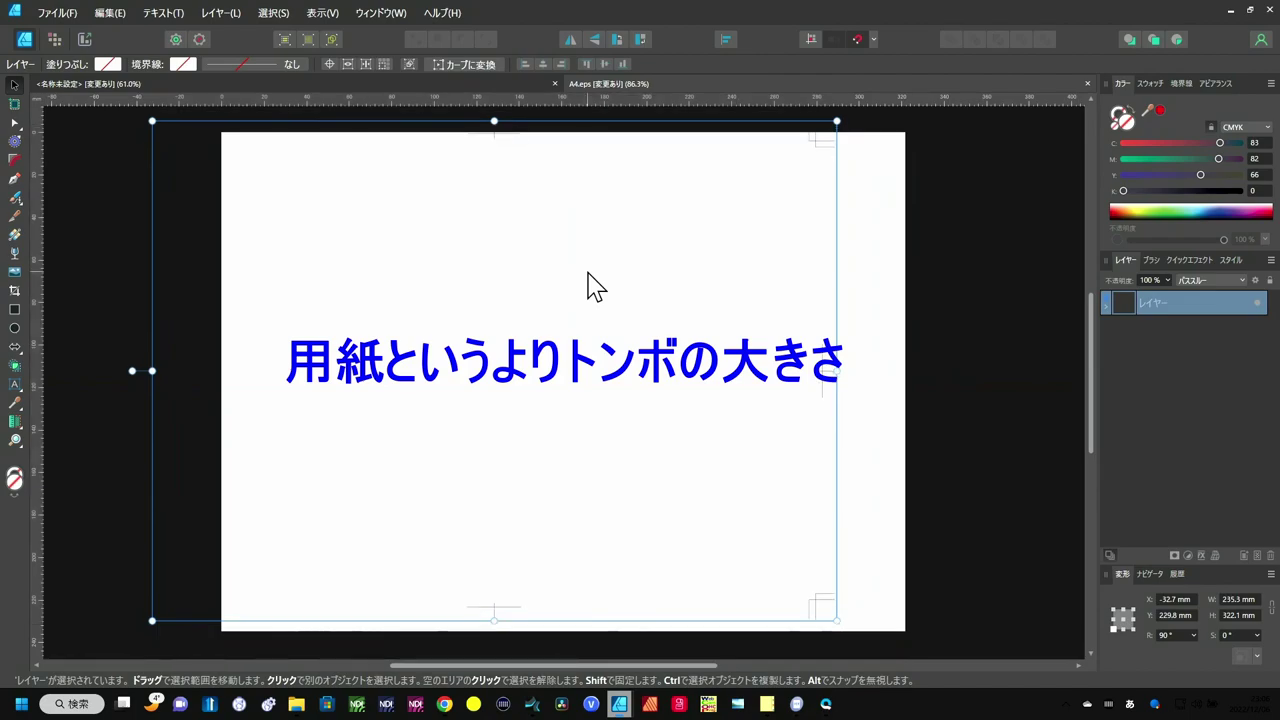
pyautogui.moveTo(593, 287); pyautogui.dragTo(660, 295)
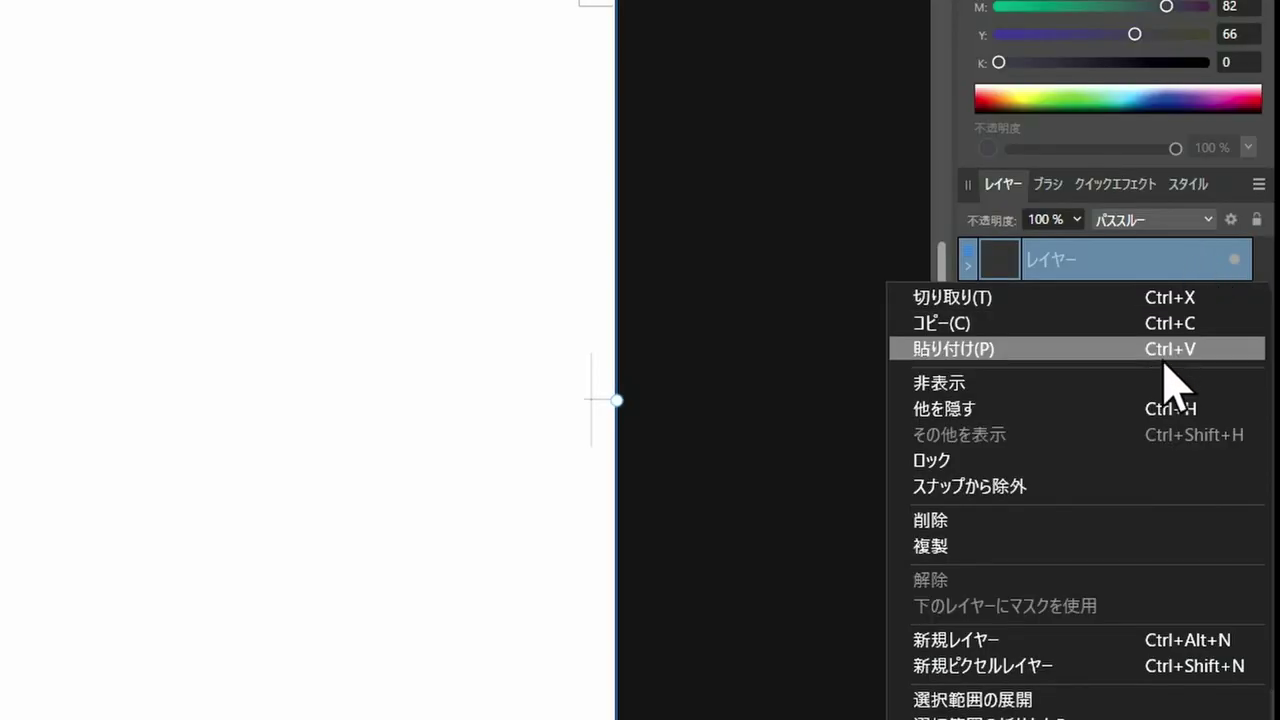
# Step: Lock the crop-mark layer with ロック from its Layers panel context menu
pyautogui.click(1157, 458)
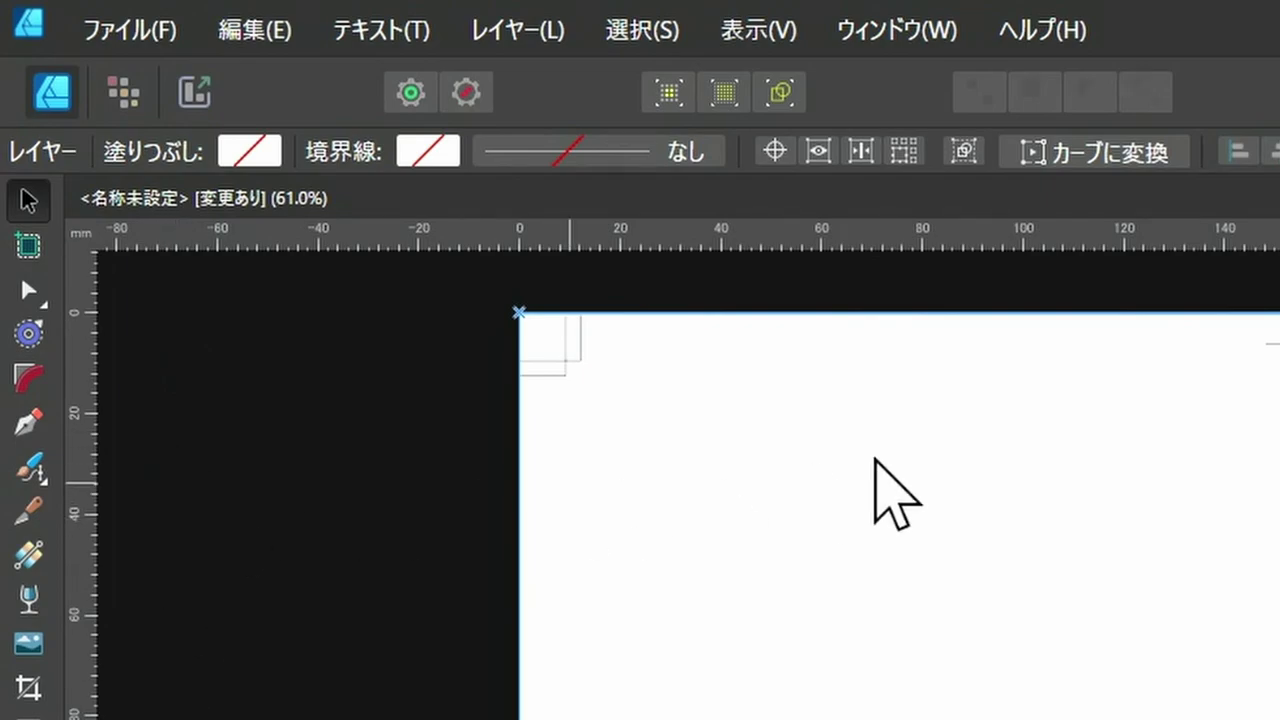
pyautogui.click(800, 28)
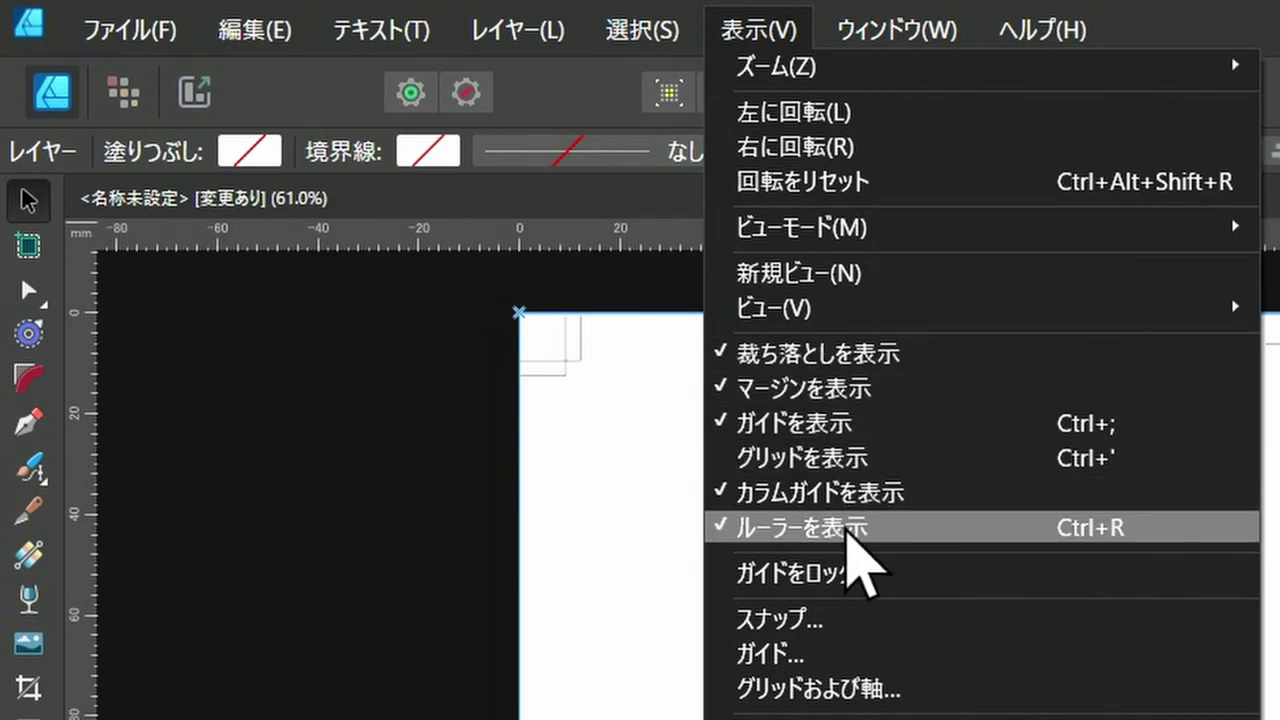
pyautogui.click(847, 530)
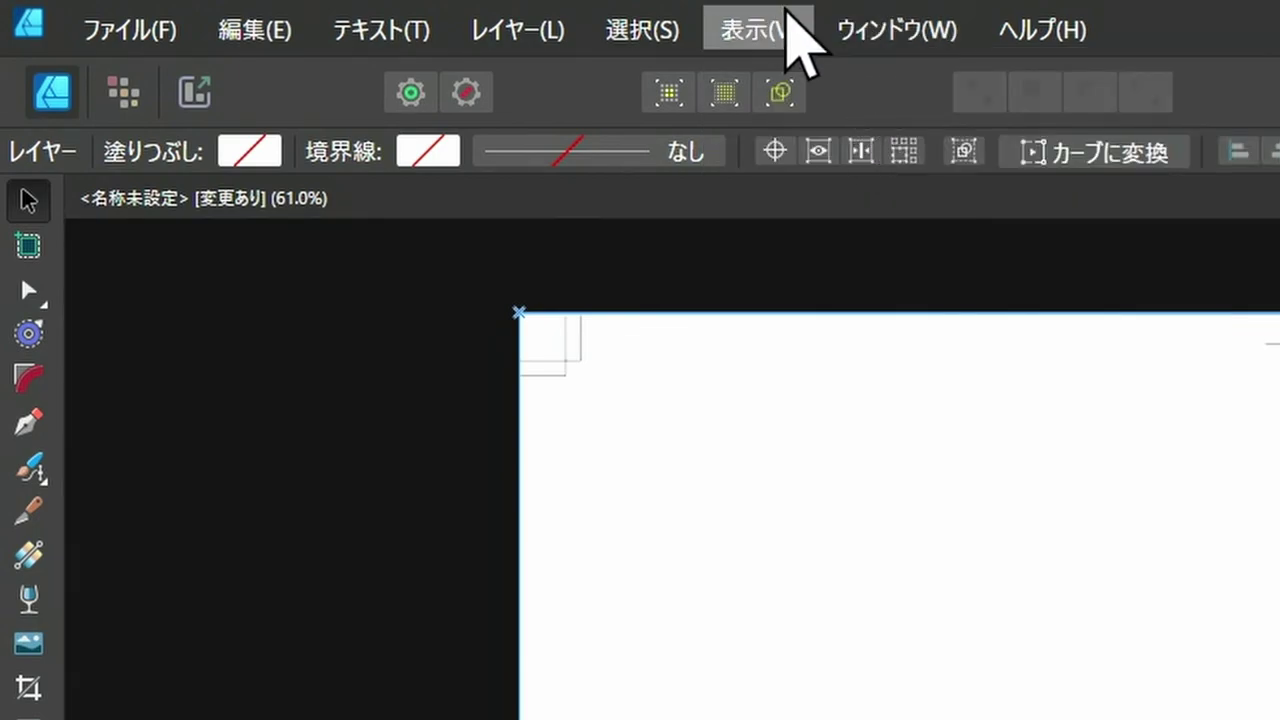
pyautogui.click(790, 28)
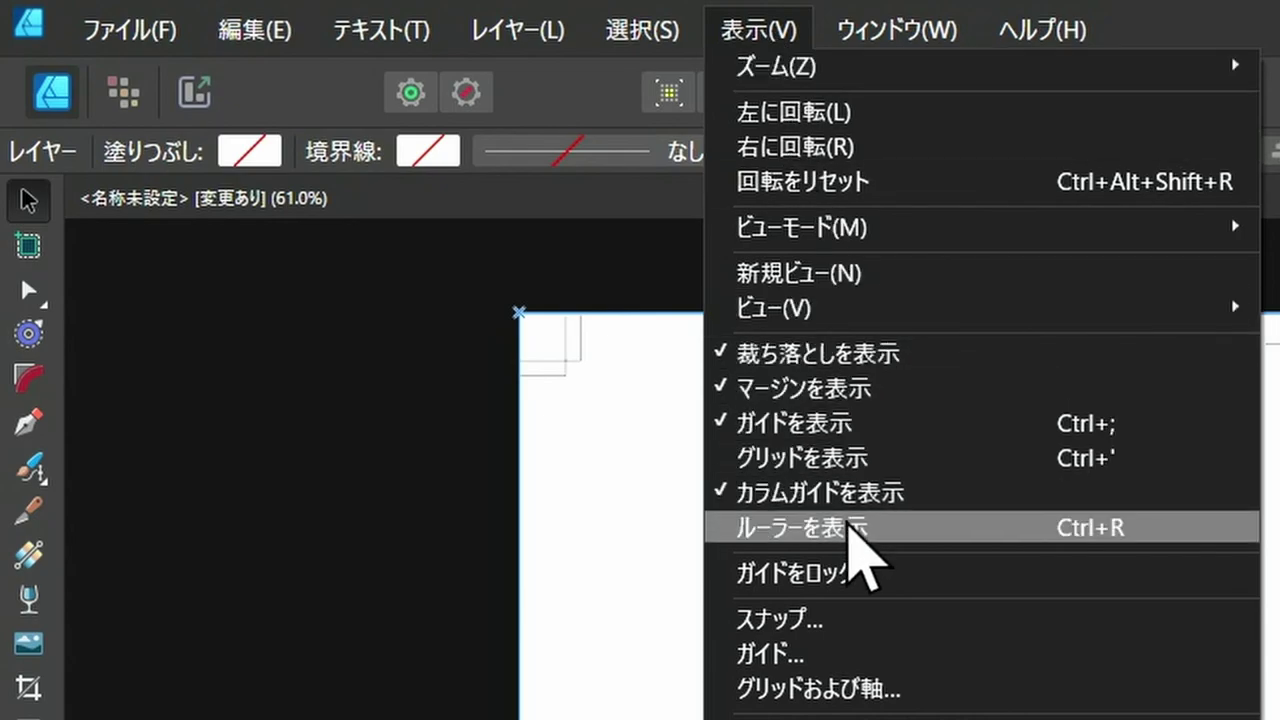
pyautogui.click(848, 524)
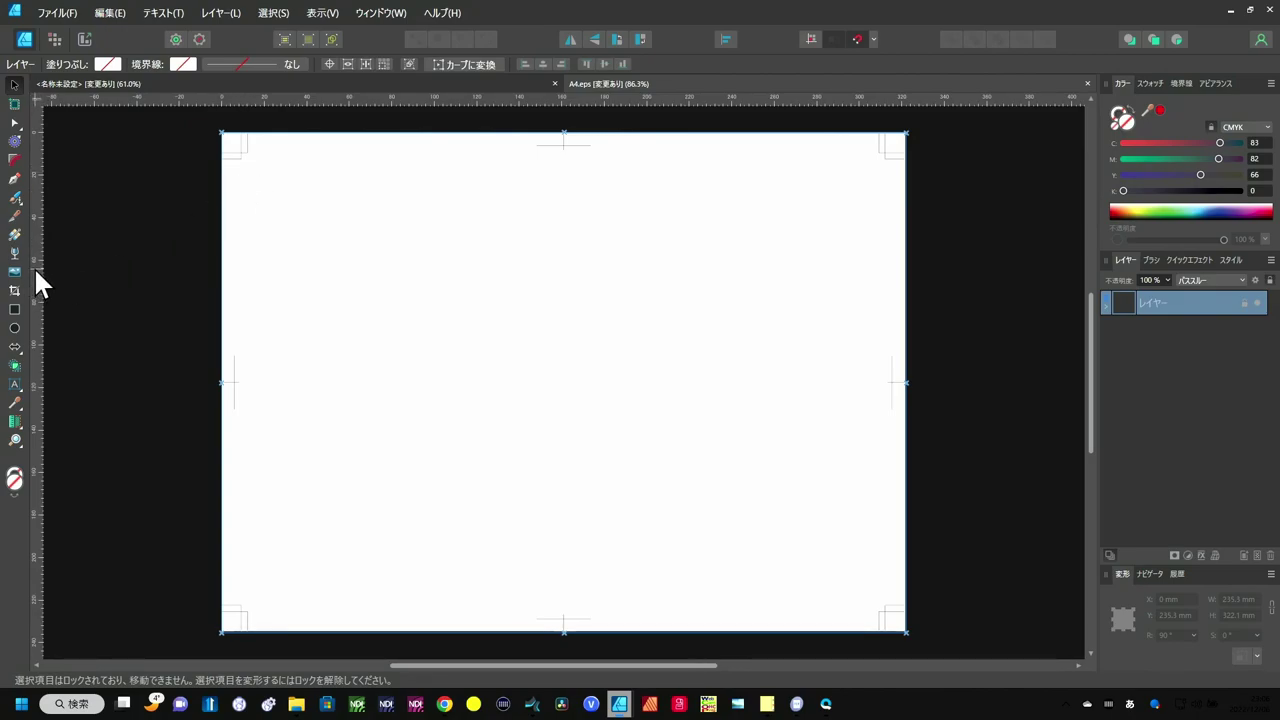
# Step: Place left, right, top and bottom margin guides, with the top guide about 12 mm down
pyautogui.moveTo(34, 266); pyautogui.dragTo(249, 213)
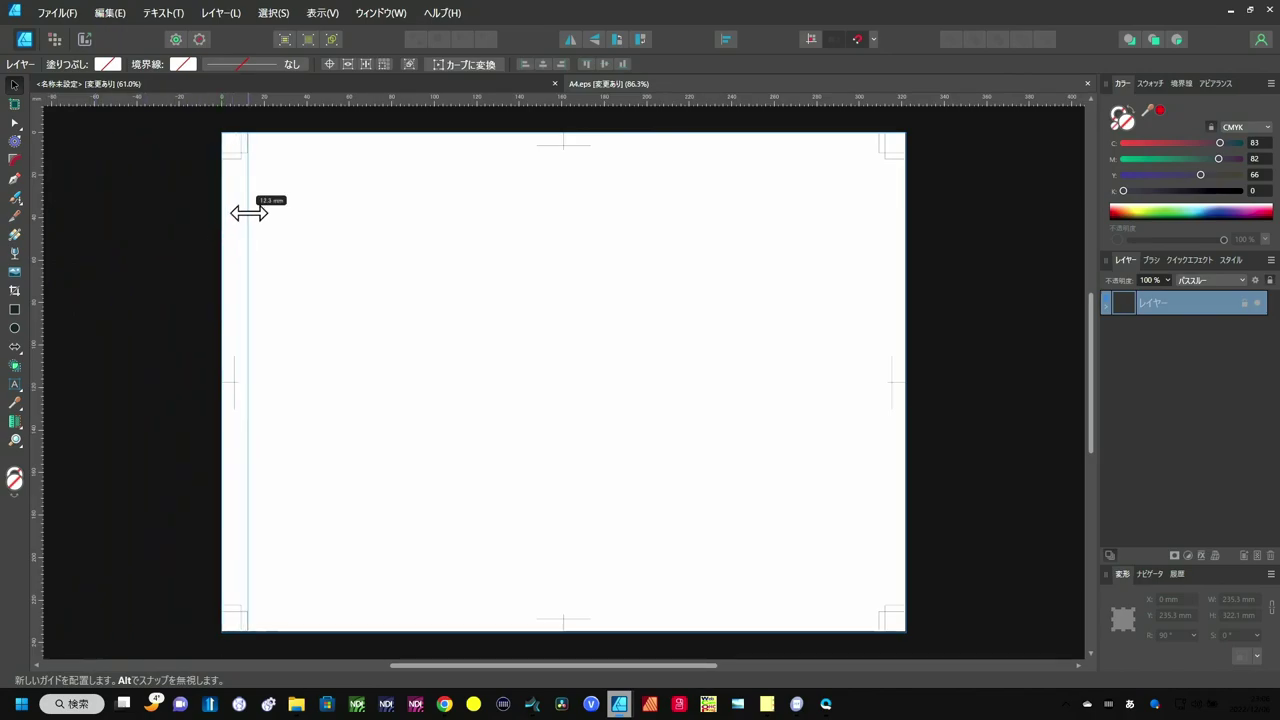
pyautogui.moveTo(40, 306); pyautogui.dragTo(879, 335)
pyautogui.moveTo(662, 97); pyautogui.dragTo(662, 160)
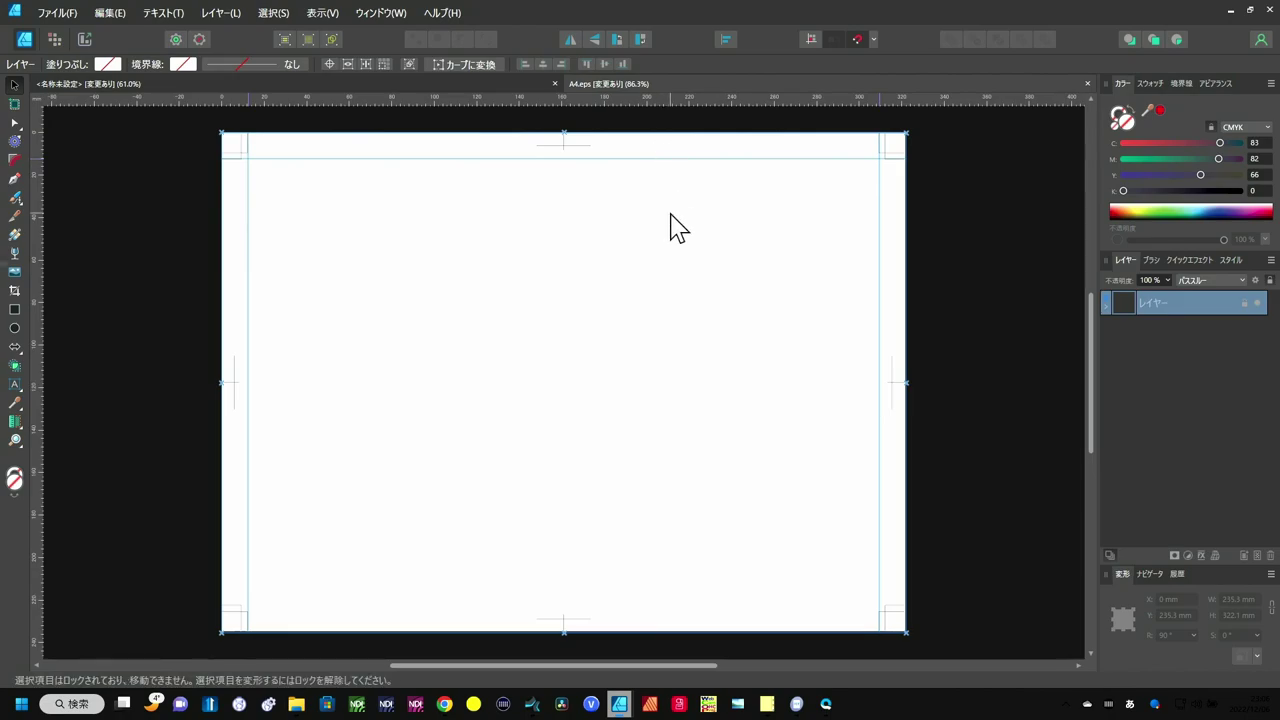
pyautogui.moveTo(630, 97); pyautogui.dragTo(628, 611)
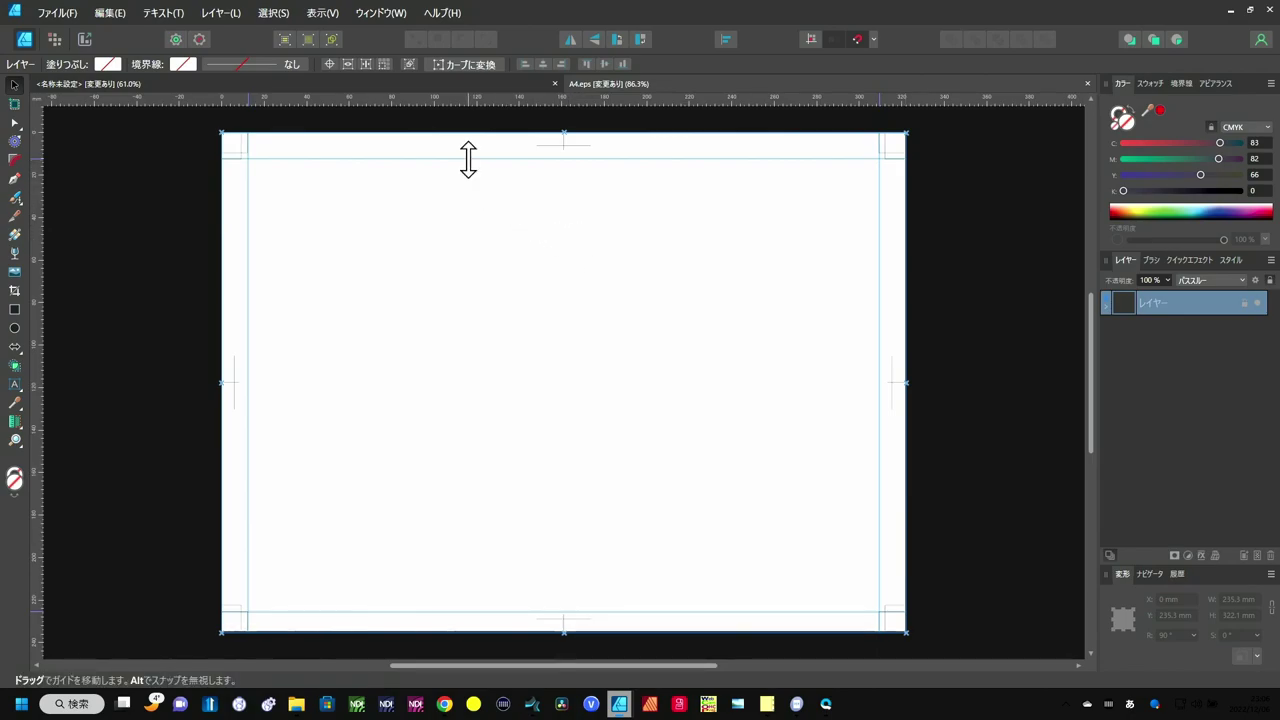
pyautogui.moveTo(468, 158); pyautogui.dragTo(468, 178)
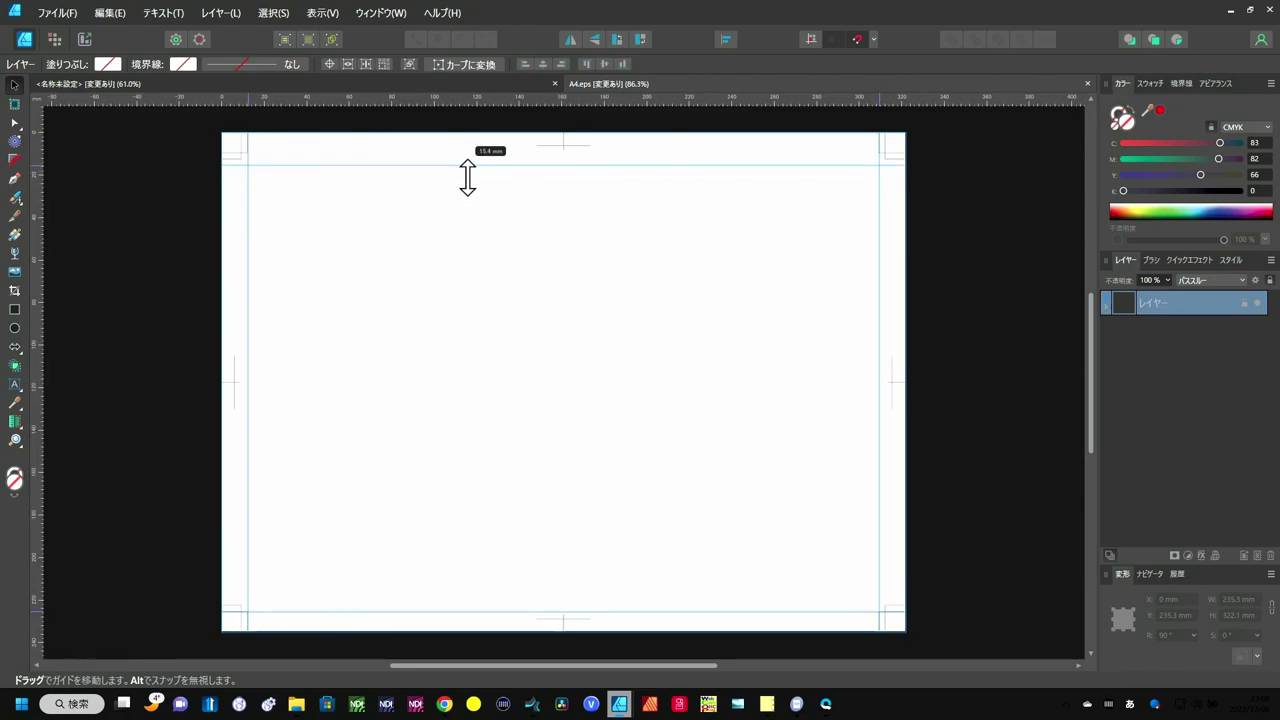
pyautogui.moveTo(468, 178); pyautogui.dragTo(469, 157)
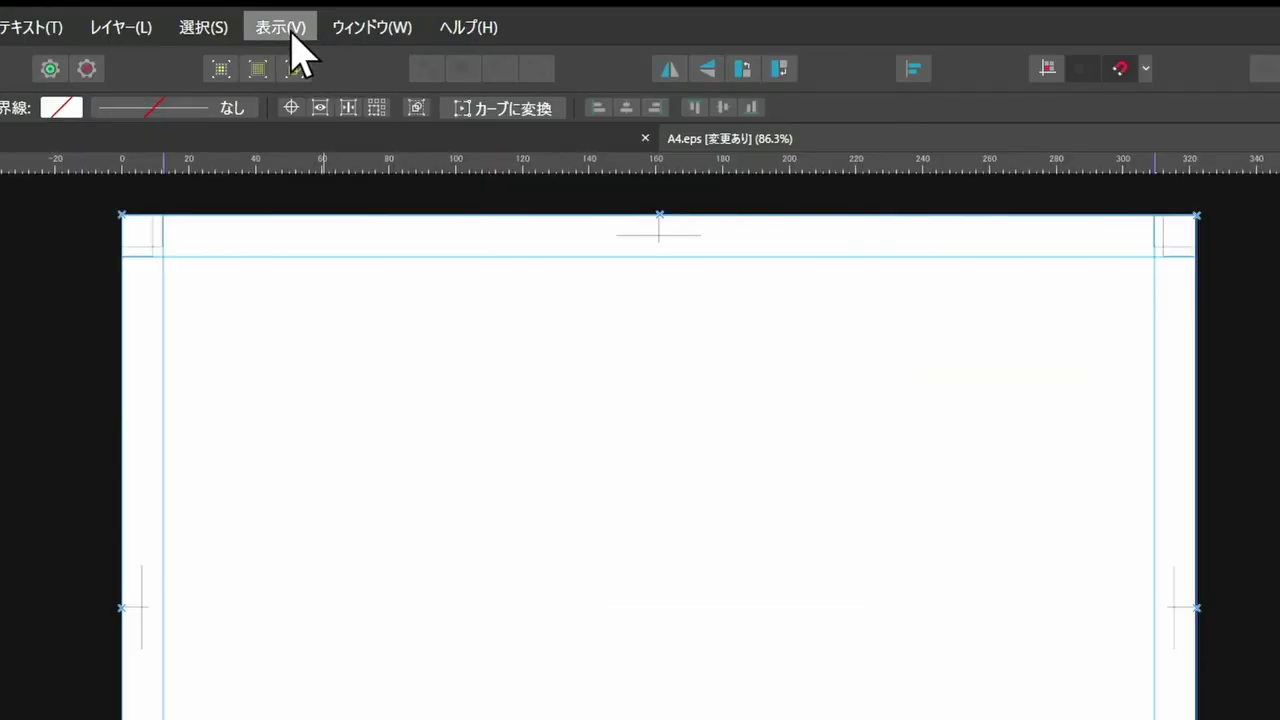
# Step: Lock the guides using 表示 > ガイドをロック
pyautogui.click(325, 15)
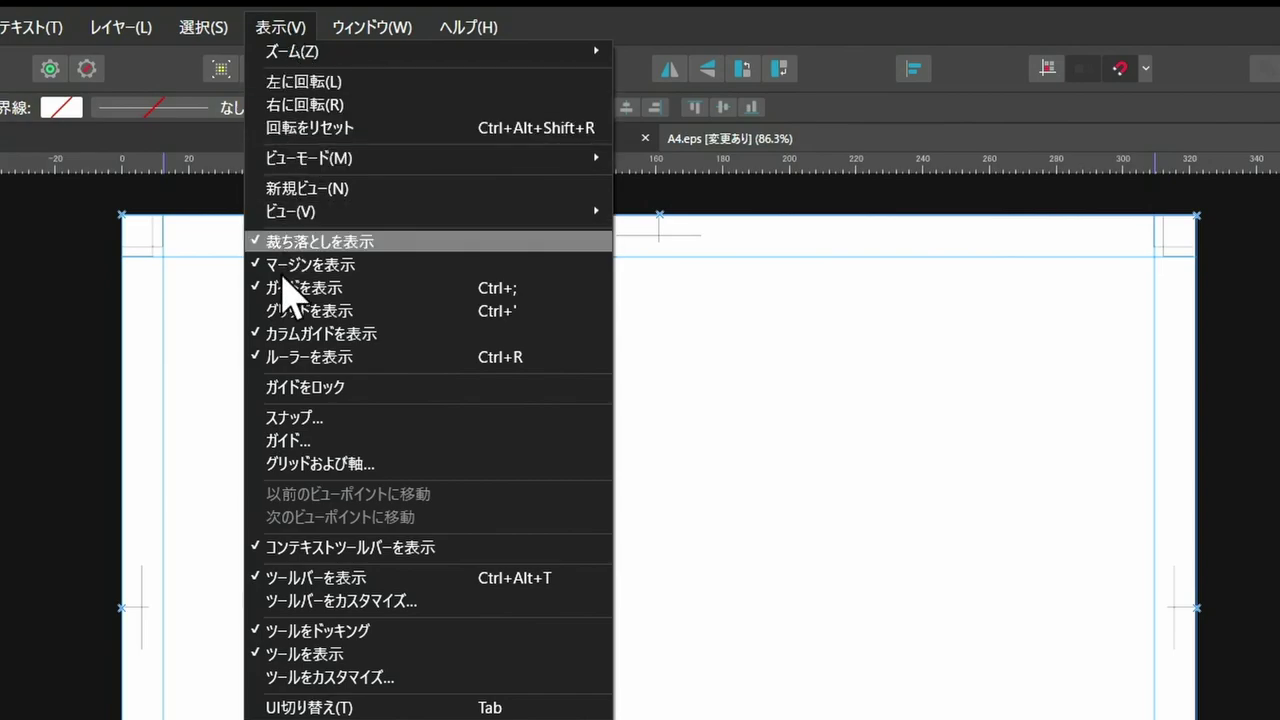
pyautogui.click(287, 386)
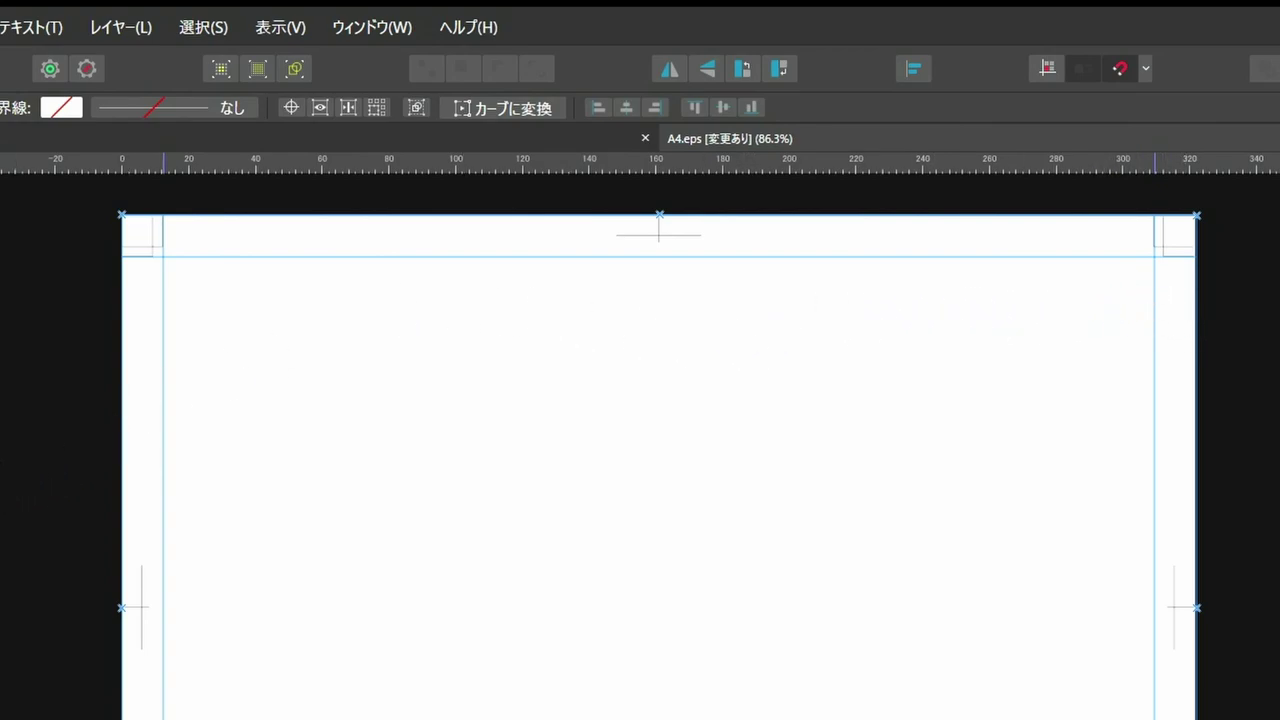
# Step: Draw a solid black square and move it inside the top-left guides
pyautogui.press('m')
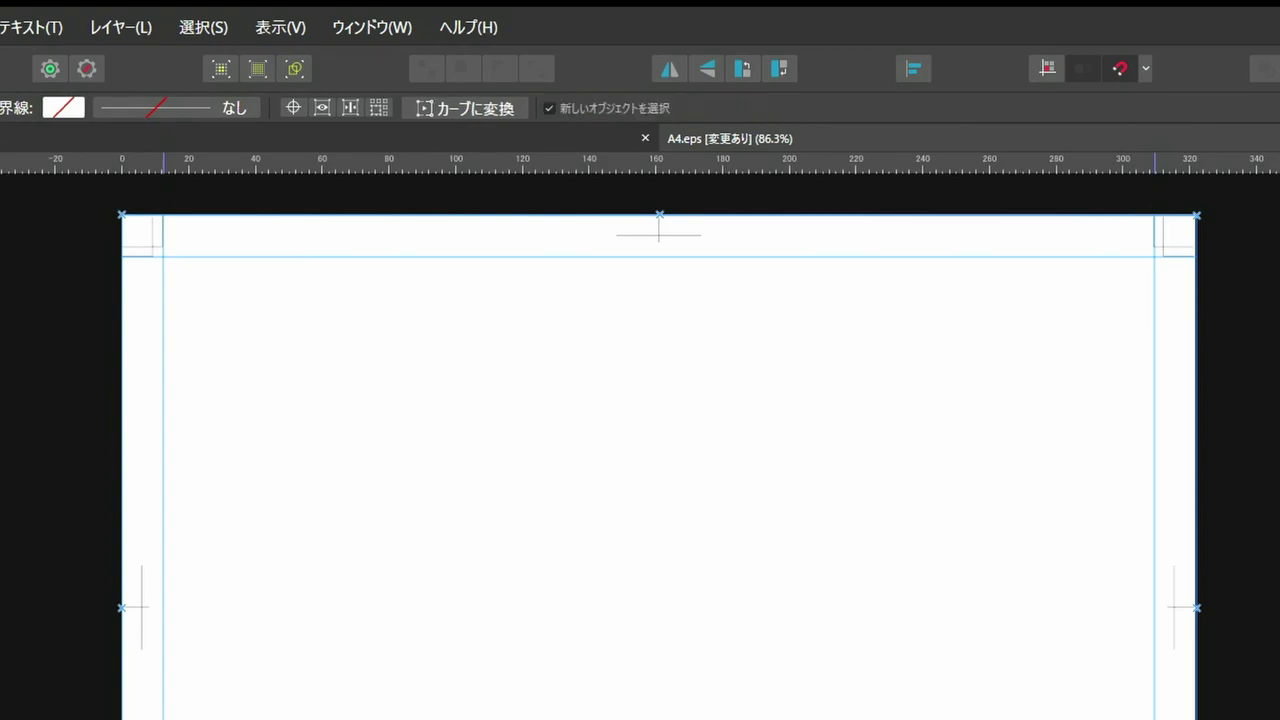
pyautogui.moveTo(343, 434); pyautogui.dragTo(147, 245)
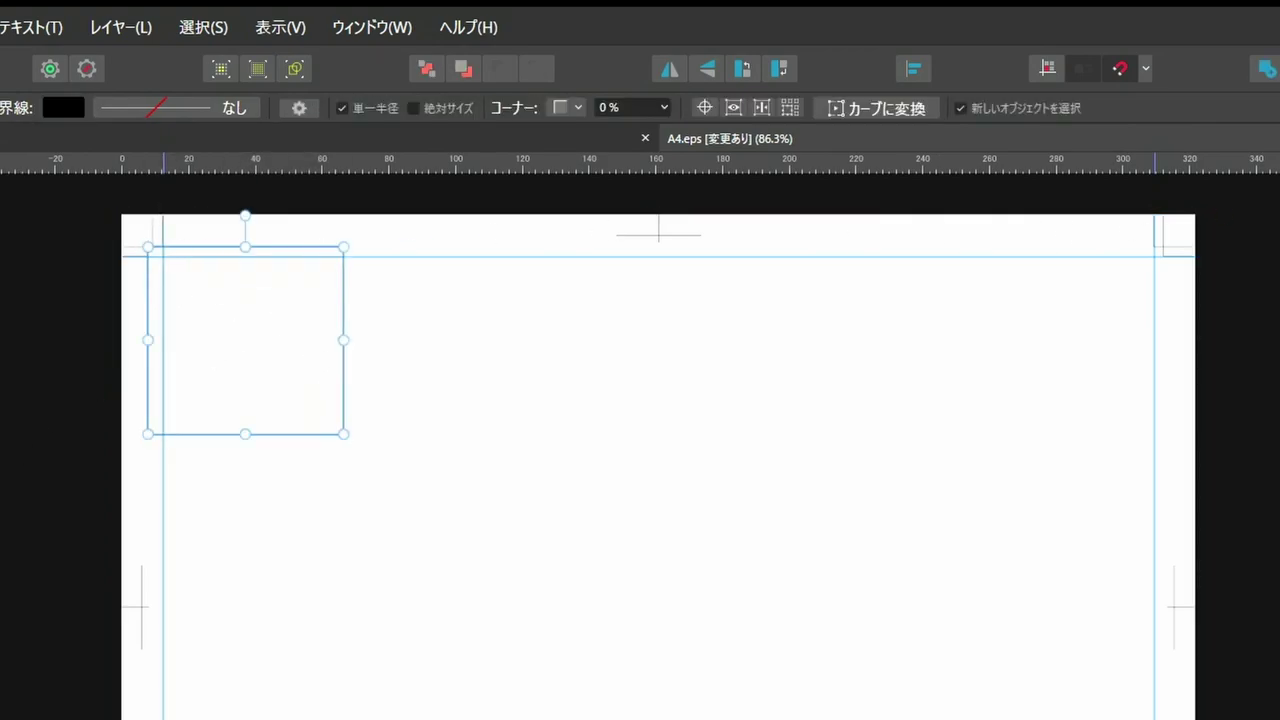
pyautogui.hotkey('shift', 'x')
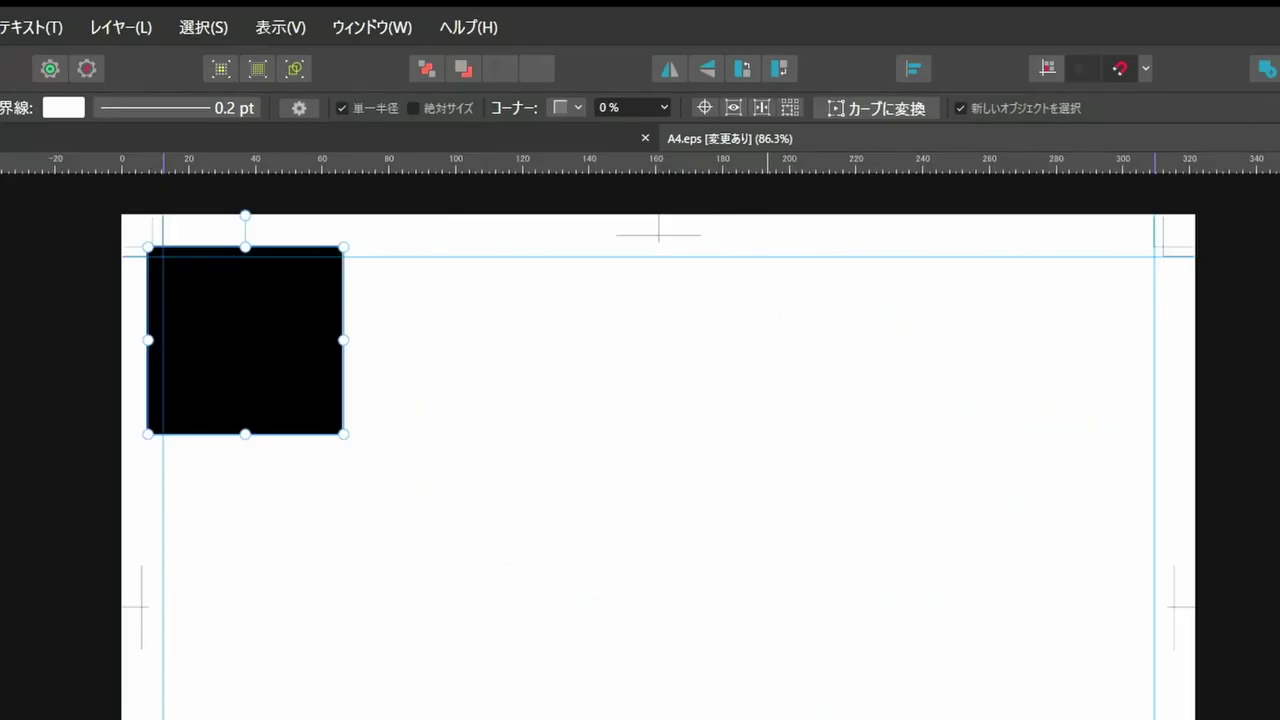
pyautogui.moveTo(240, 317)
pyautogui.mouseDown()
pyautogui.moveTo(303, 333)
pyautogui.moveTo(263, 328)
pyautogui.mouseUp()
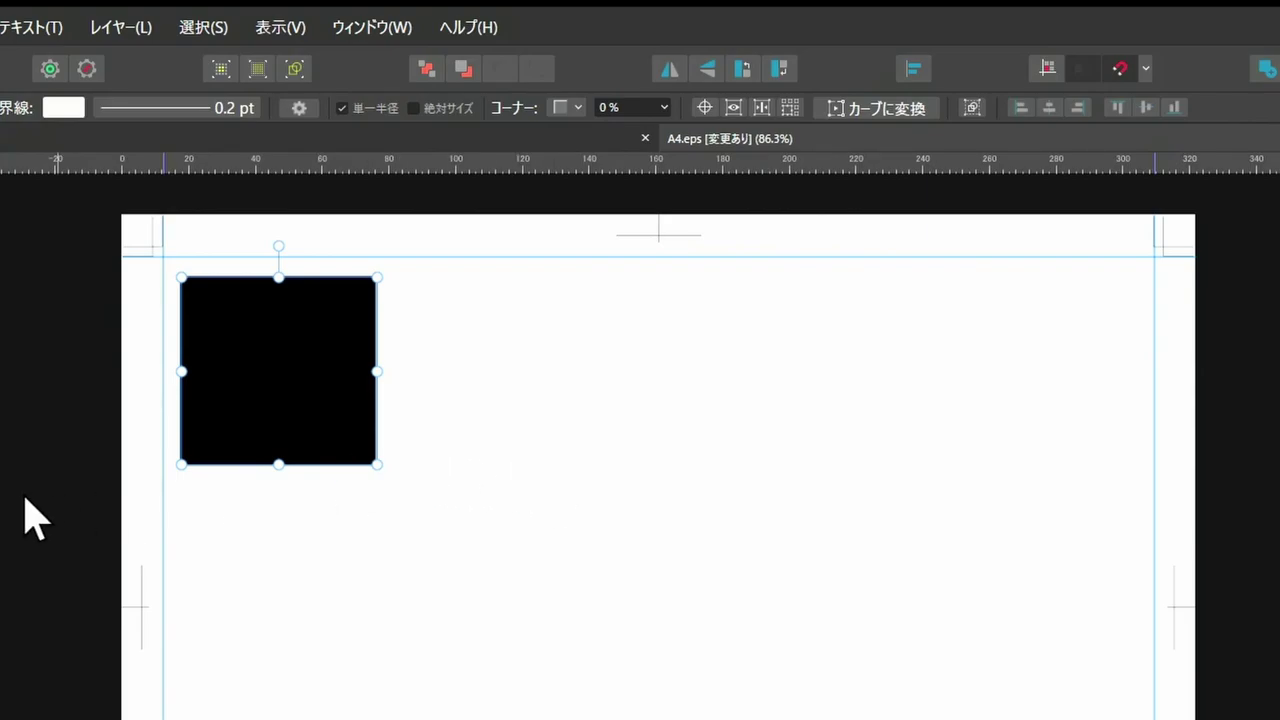
# Step: Add the text 'ああああああ' right of the square, aligned with its top edge
pyautogui.press('t')
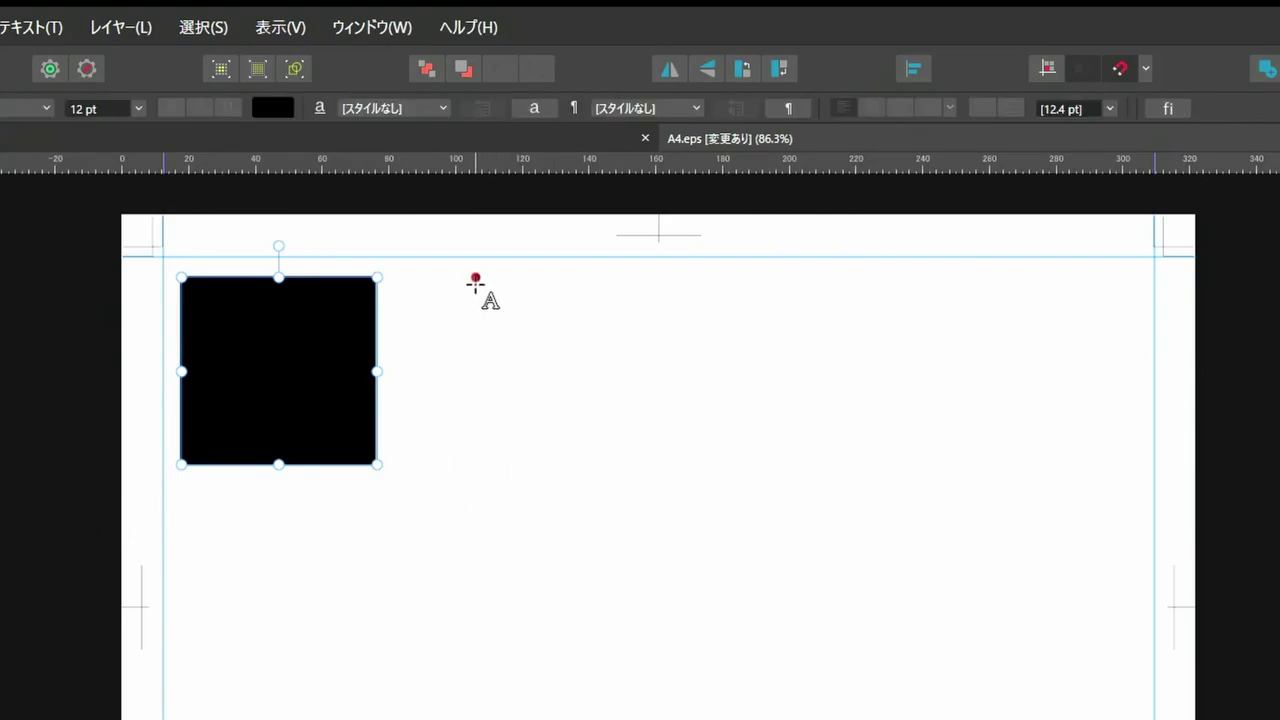
pyautogui.click(481, 292)
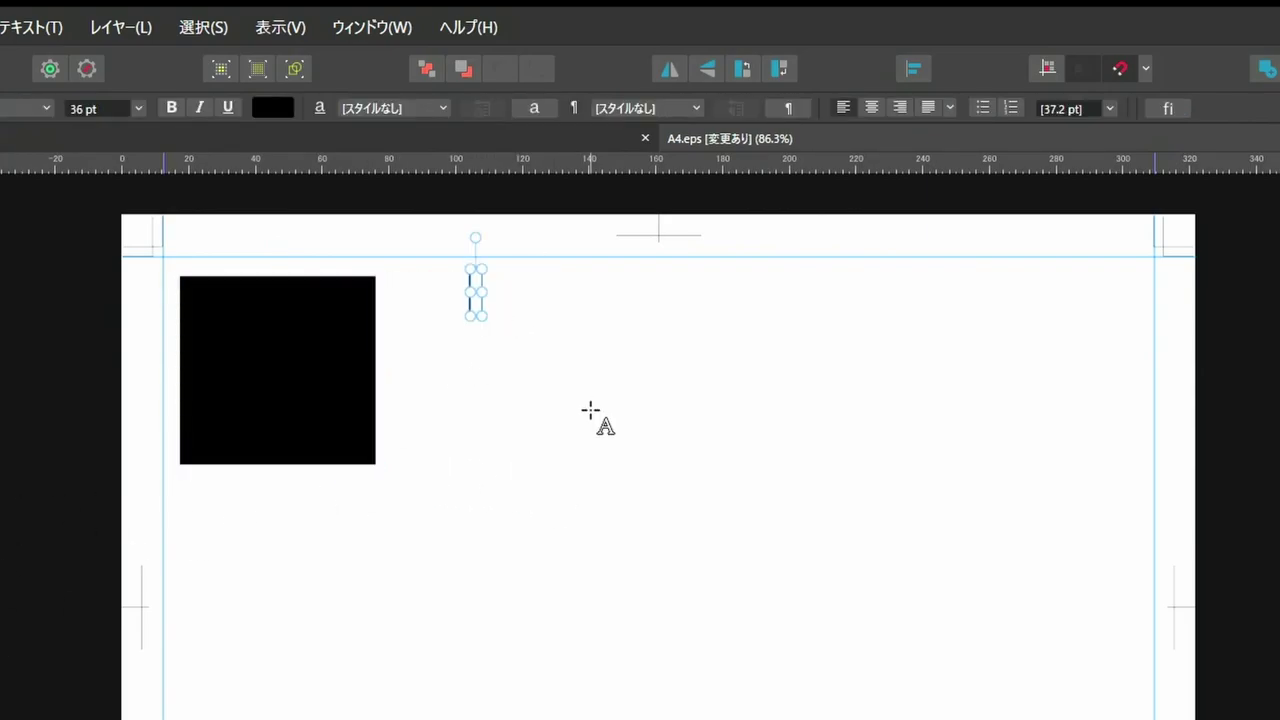
pyautogui.write('あああああ')
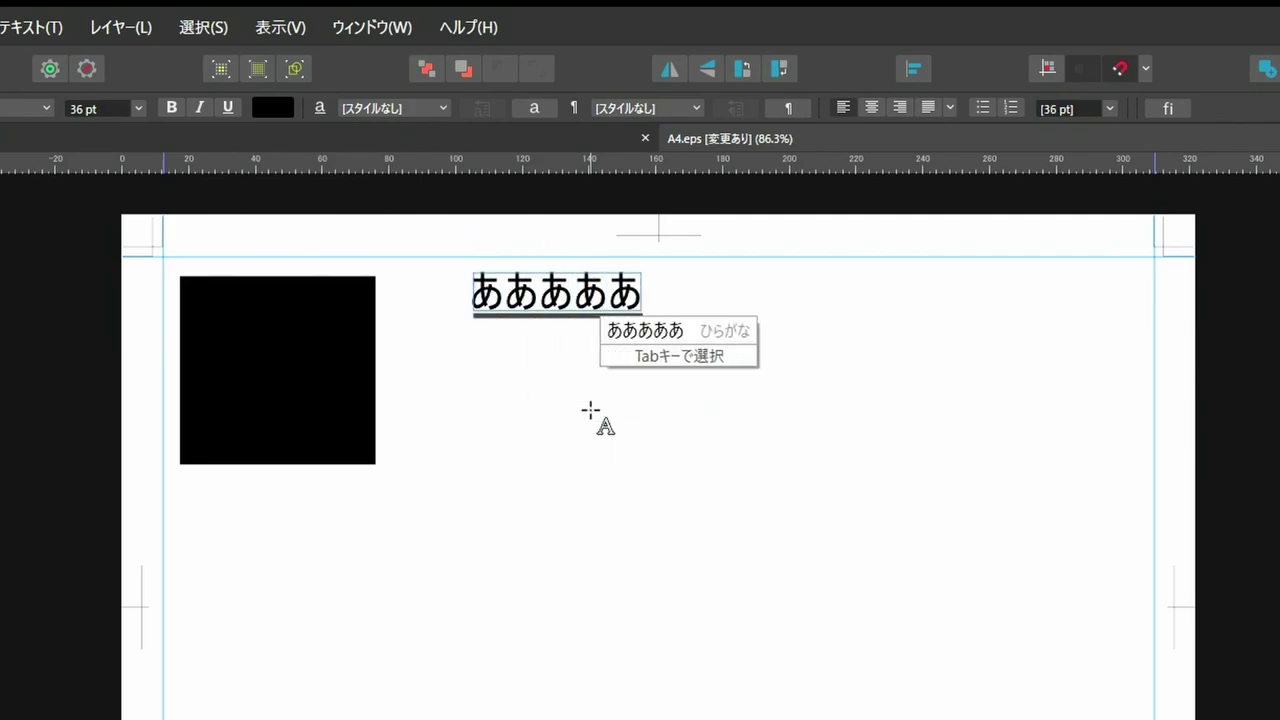
pyautogui.write('あ')
pyautogui.press('Return')
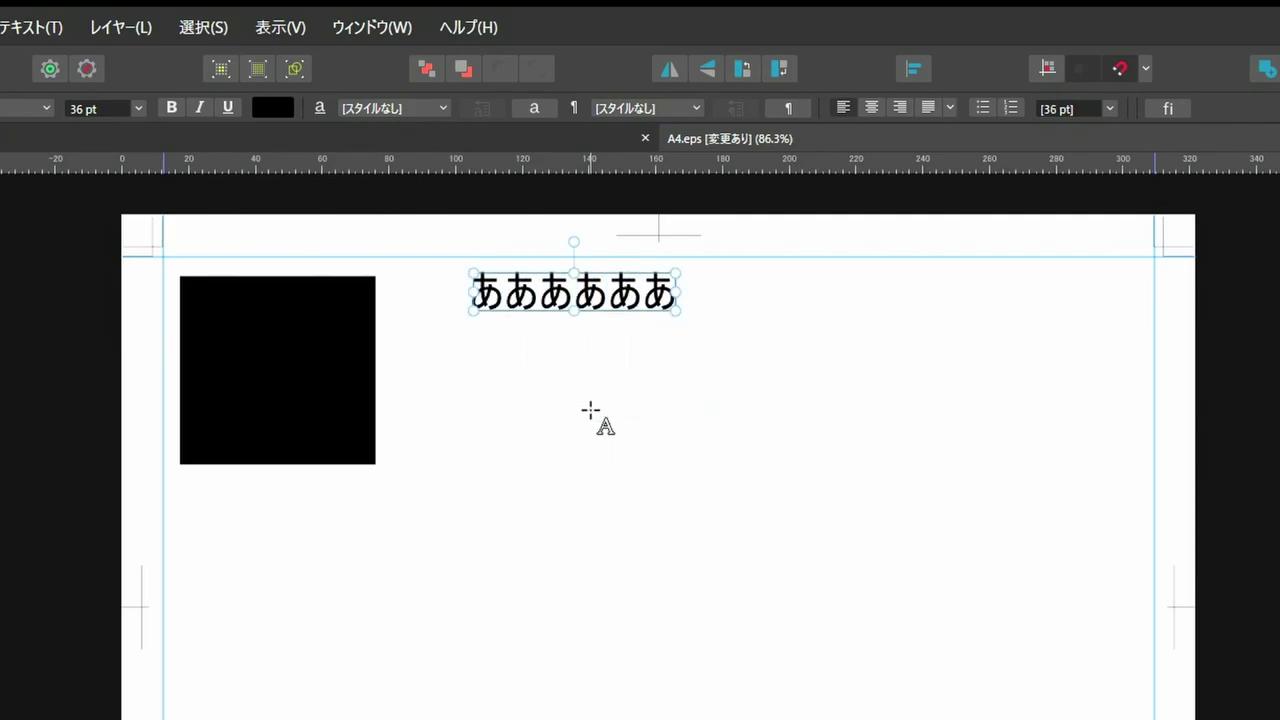
pyautogui.press('Escape')
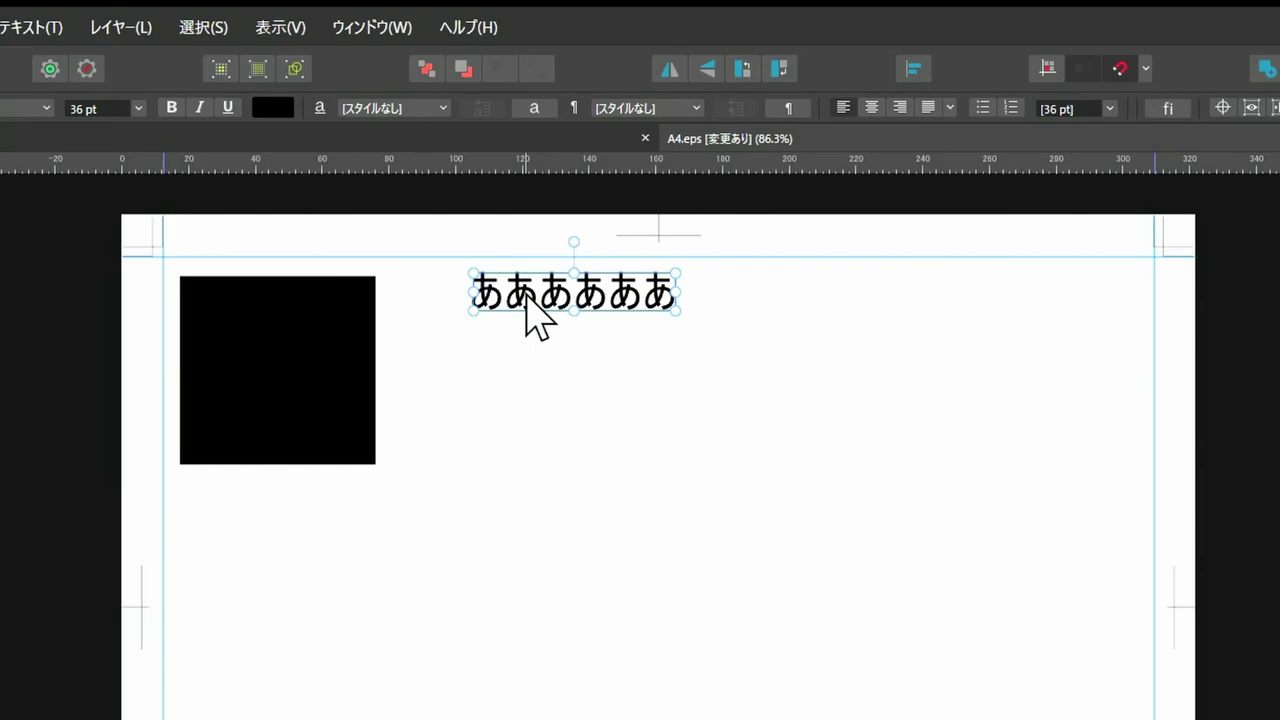
pyautogui.moveTo(527, 296); pyautogui.dragTo(526, 300)
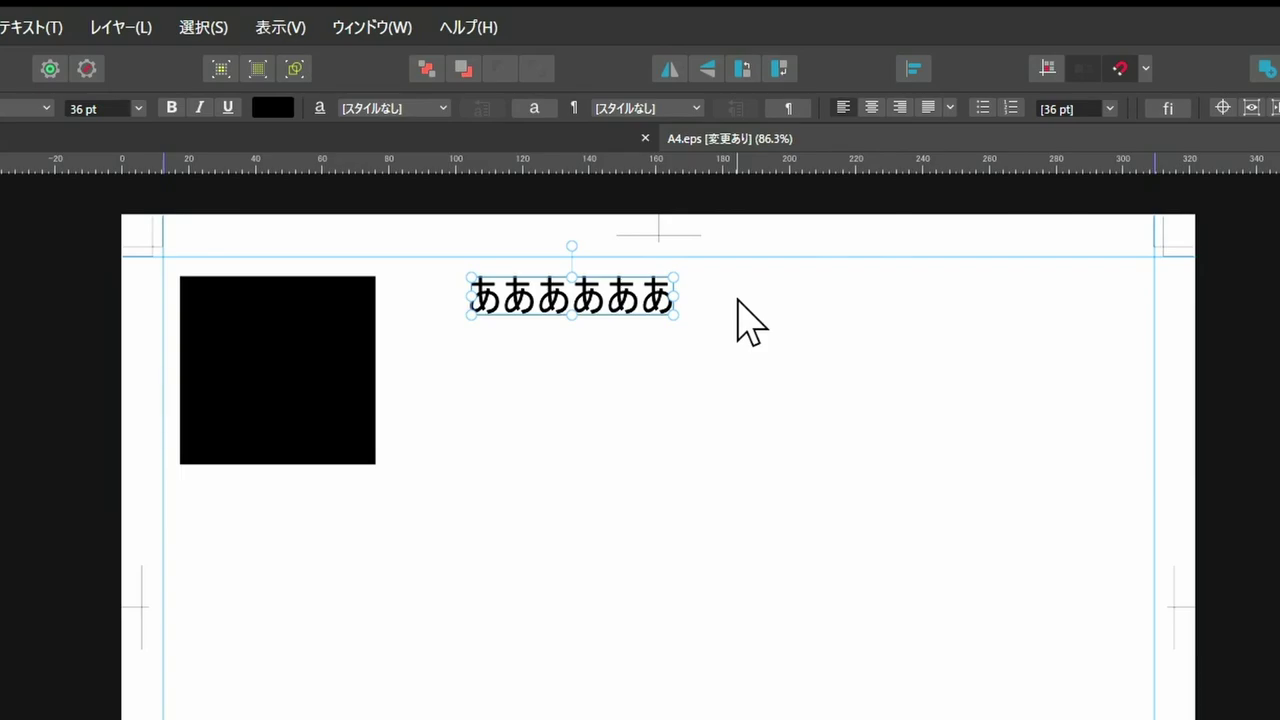
# Step: Nudge the Japanese text line up a few pixels so it sits above the square's top
pyautogui.moveTo(614, 295); pyautogui.dragTo(617, 284)
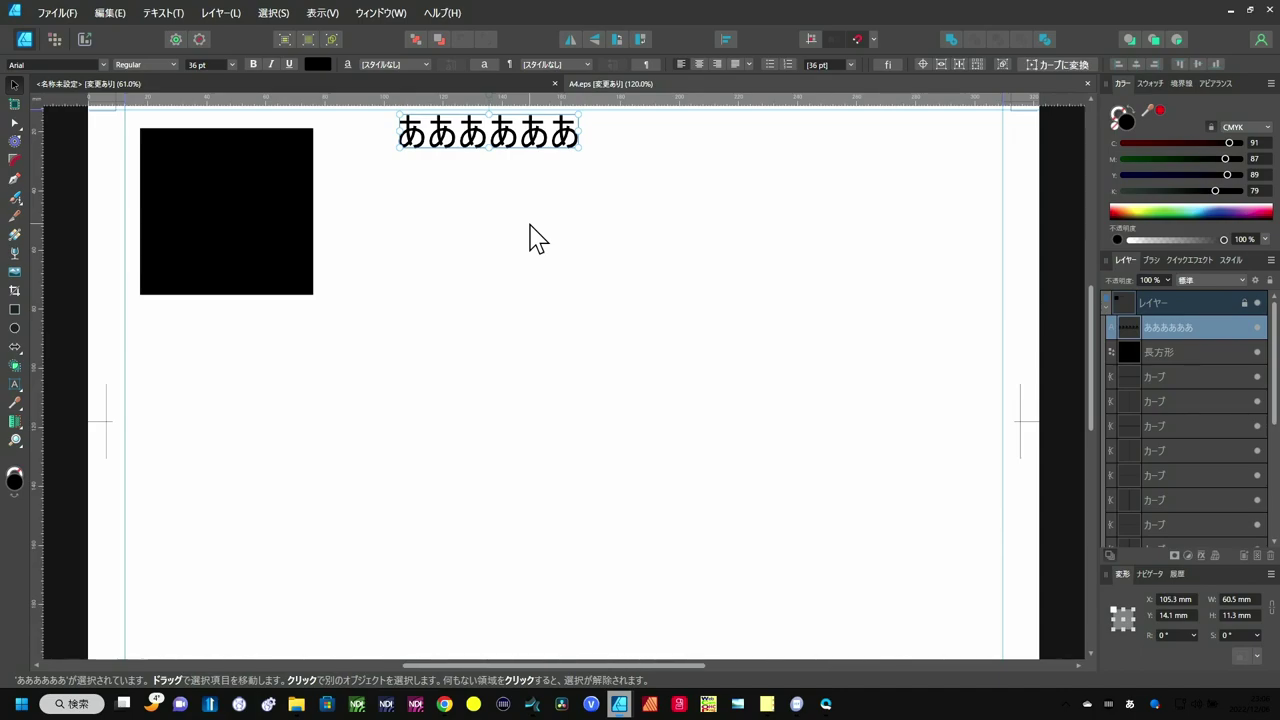
# Step: Search the stock photo library for 'Car' and place a car photo into the document
pyautogui.click(380, 12)
pyautogui.click(403, 209)
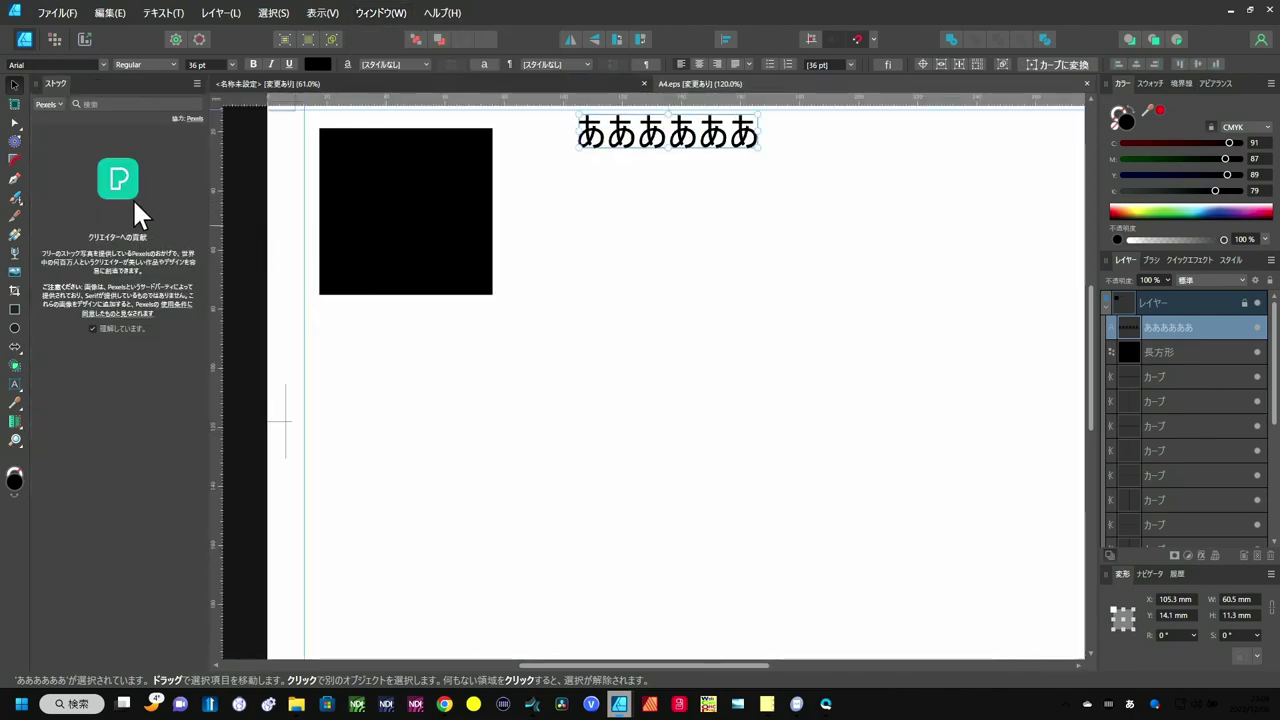
pyautogui.click(108, 104)
pyautogui.write('Car')
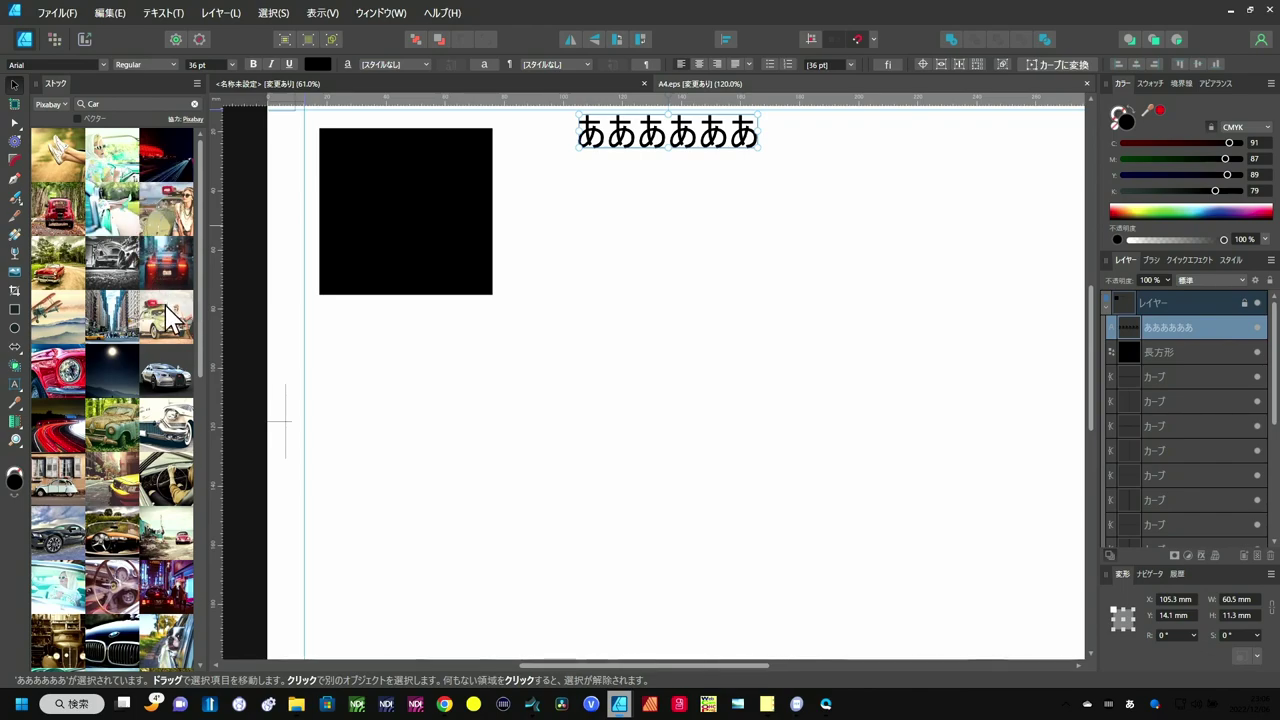
pyautogui.moveTo(170, 318); pyautogui.dragTo(575, 318)
# Step: Shrink the car photo and move it onto the page's lower right beside the square
pyautogui.scroll(-5, 575, 315)
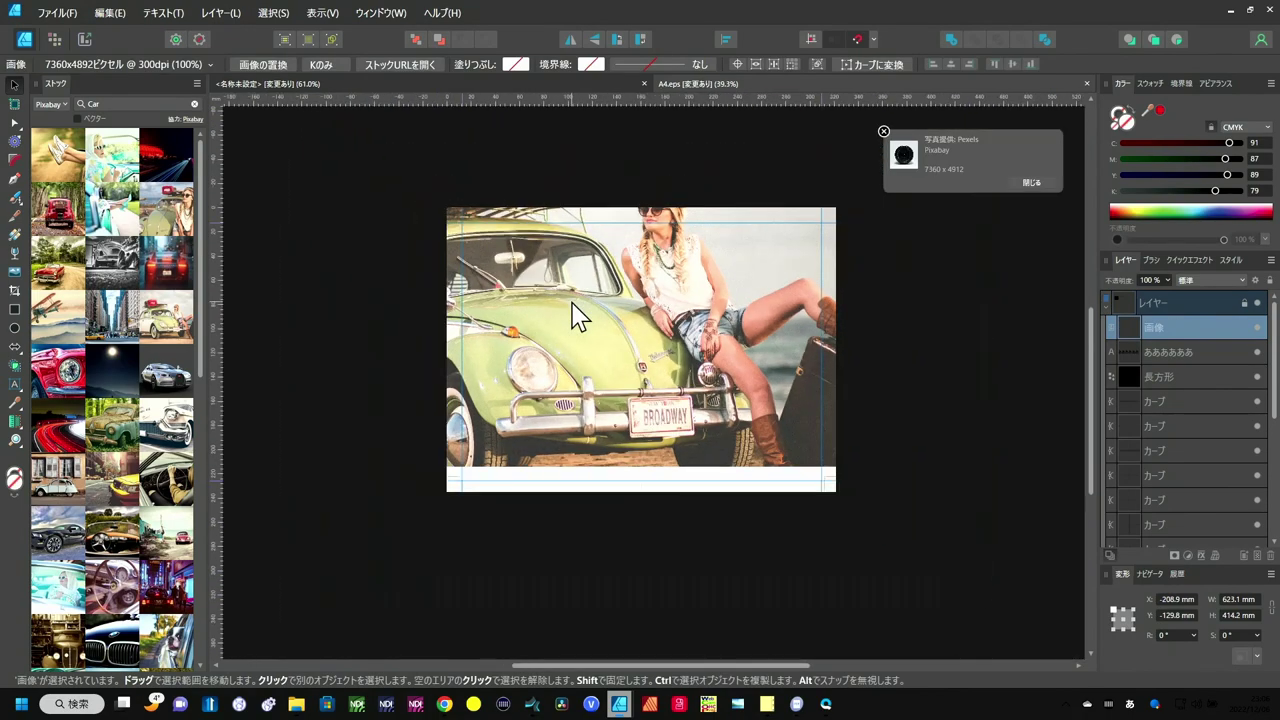
pyautogui.scroll(-1, 849, 414)
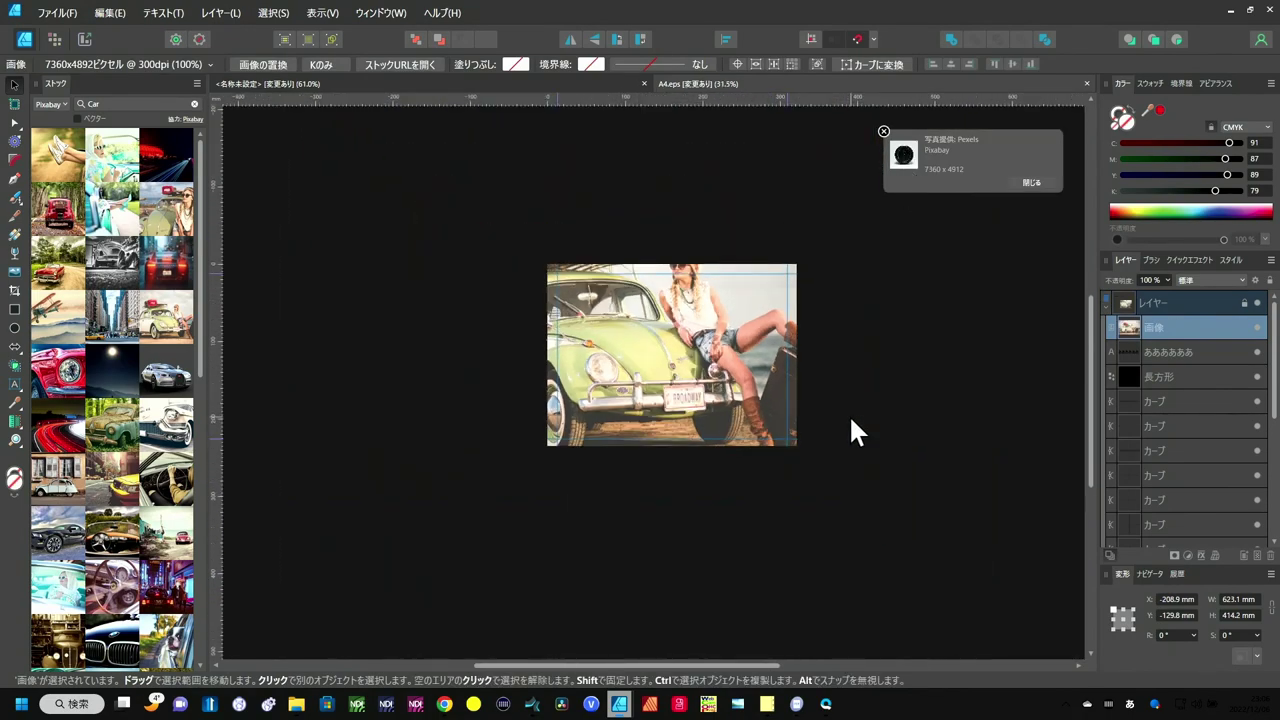
pyautogui.scroll(-1, 849, 414)
pyautogui.moveTo(864, 470); pyautogui.dragTo(637, 319)
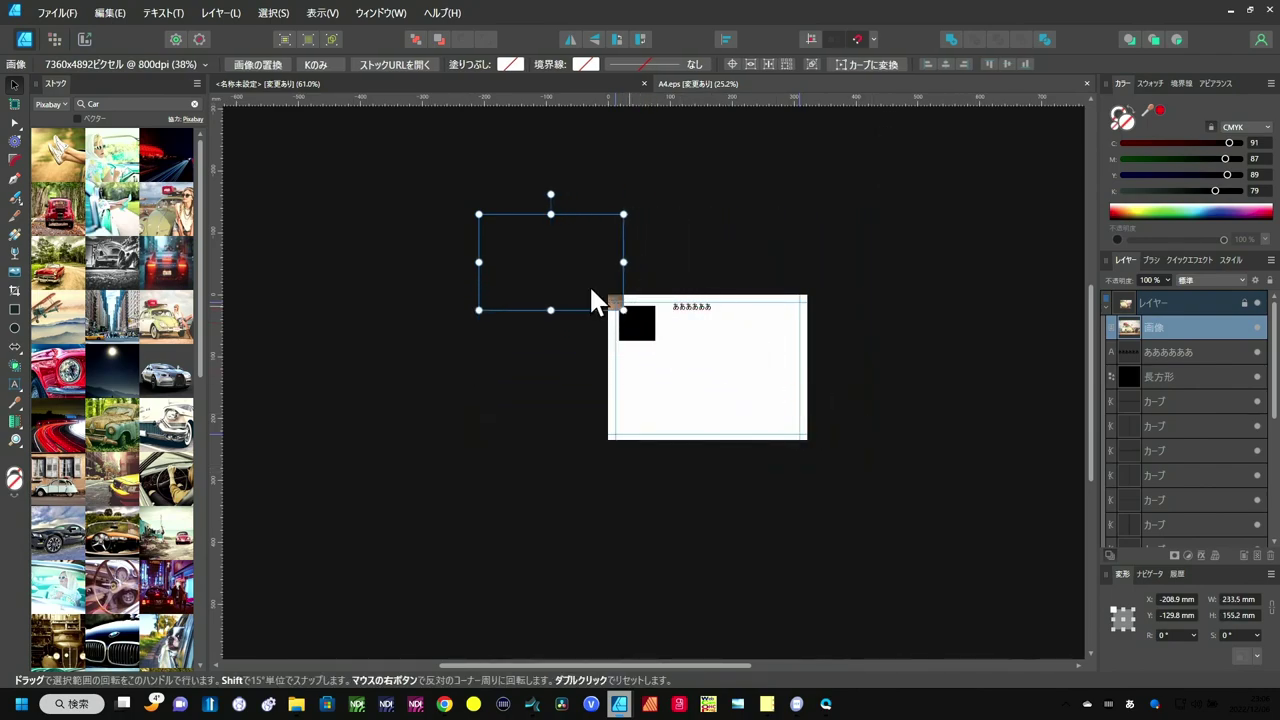
pyautogui.moveTo(554, 266); pyautogui.dragTo(744, 394)
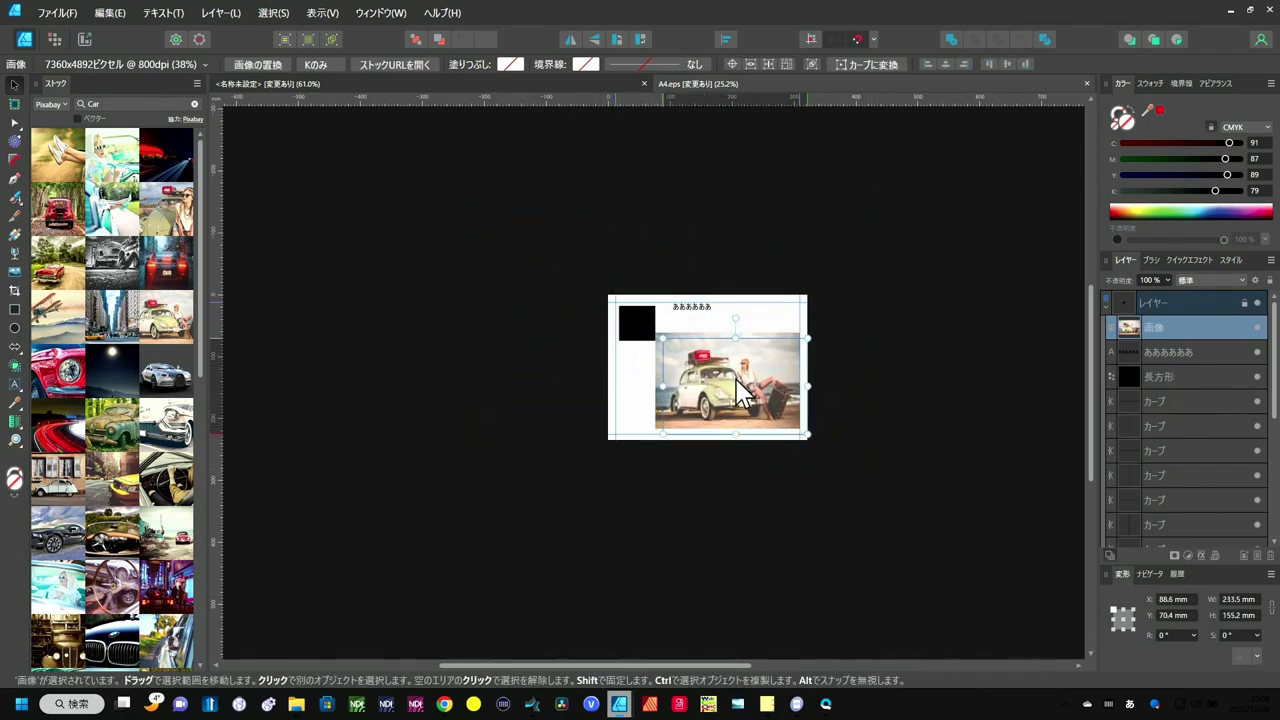
pyautogui.scroll(2, 659, 493)
pyautogui.hotkey('ctrl', 'd')
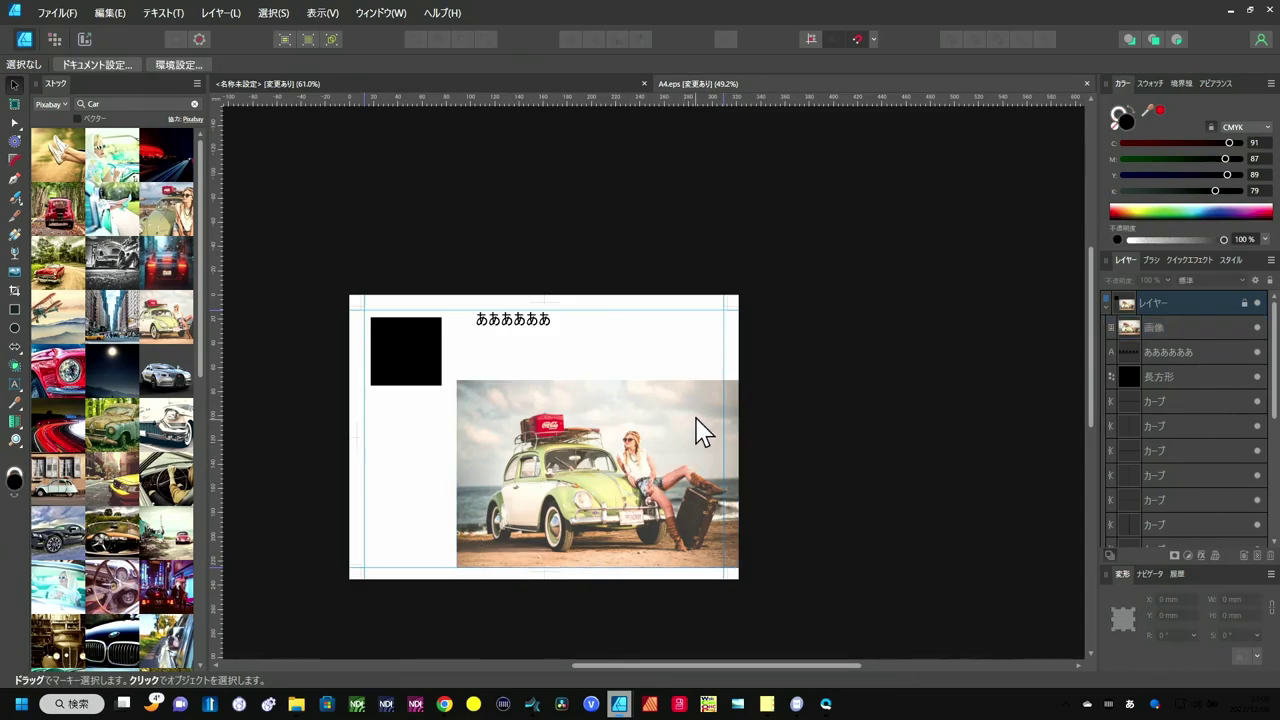
# Step: Shift the car photo slightly left and clear the selection
pyautogui.moveTo(700, 429); pyautogui.dragTo(686, 424)
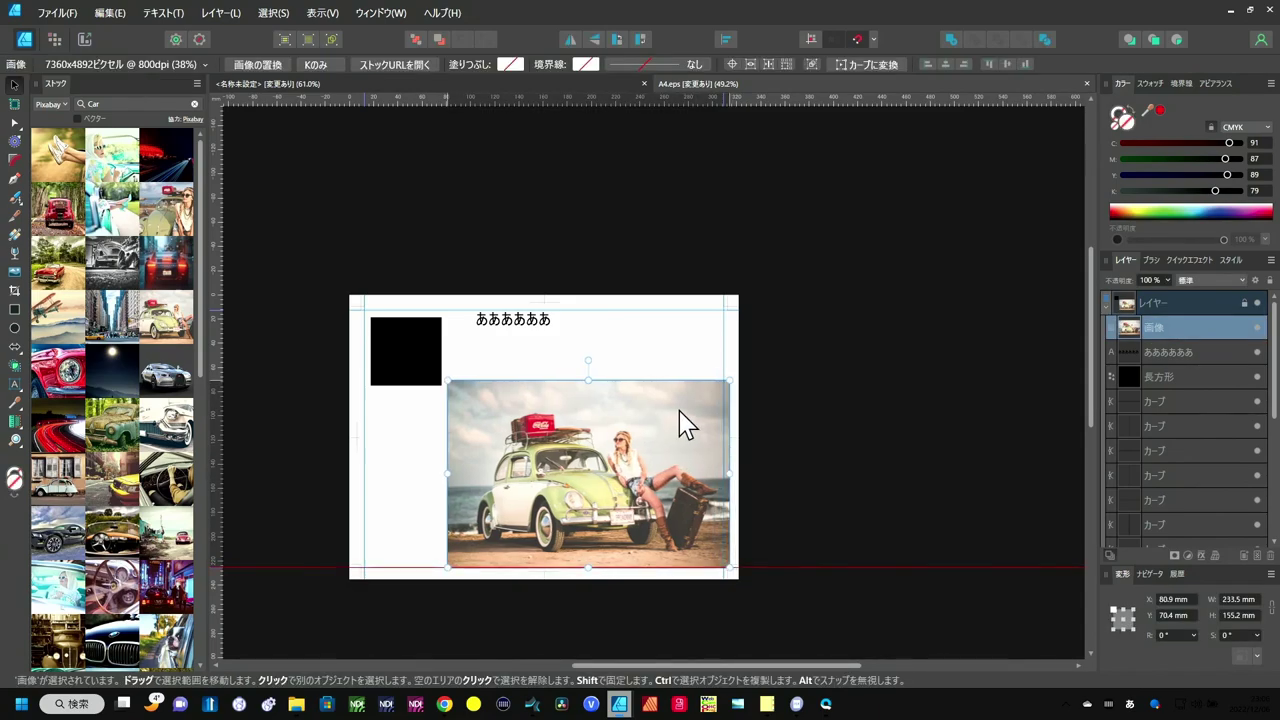
pyautogui.scroll(-2, 793, 386)
pyautogui.scroll(1, 793, 386)
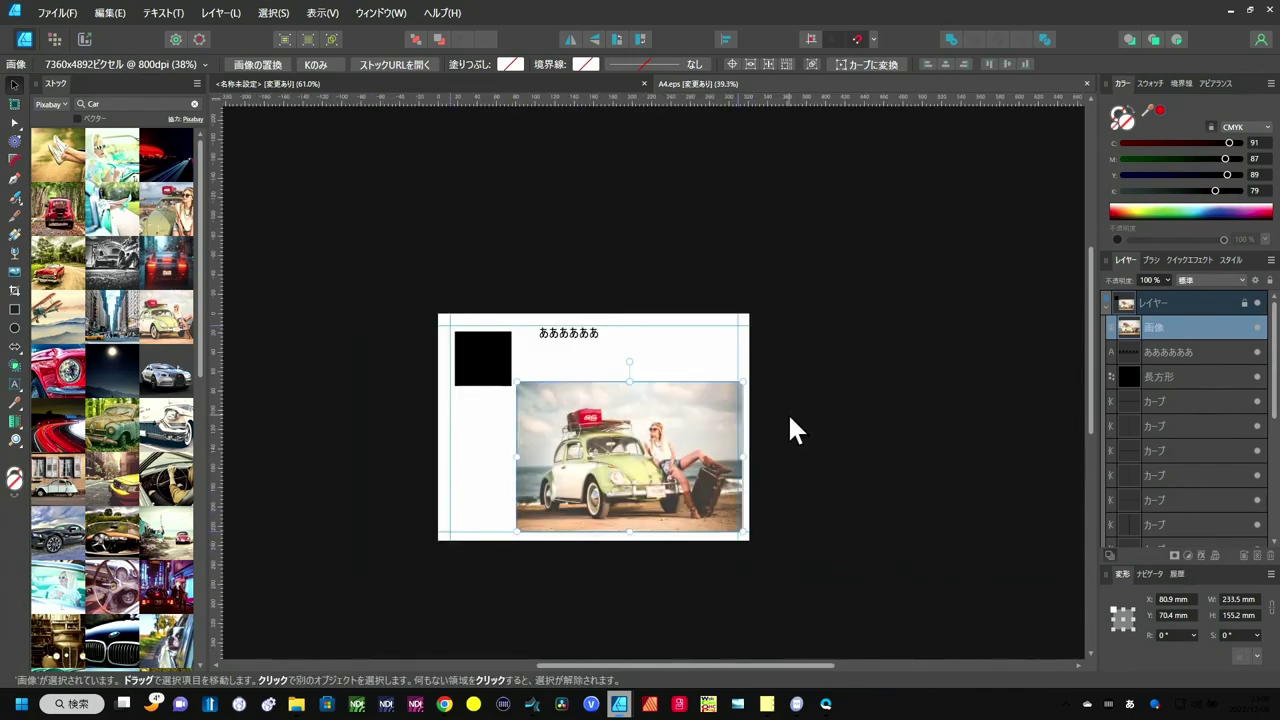
pyautogui.scroll(1, 791, 420)
pyautogui.scroll(1, 791, 420)
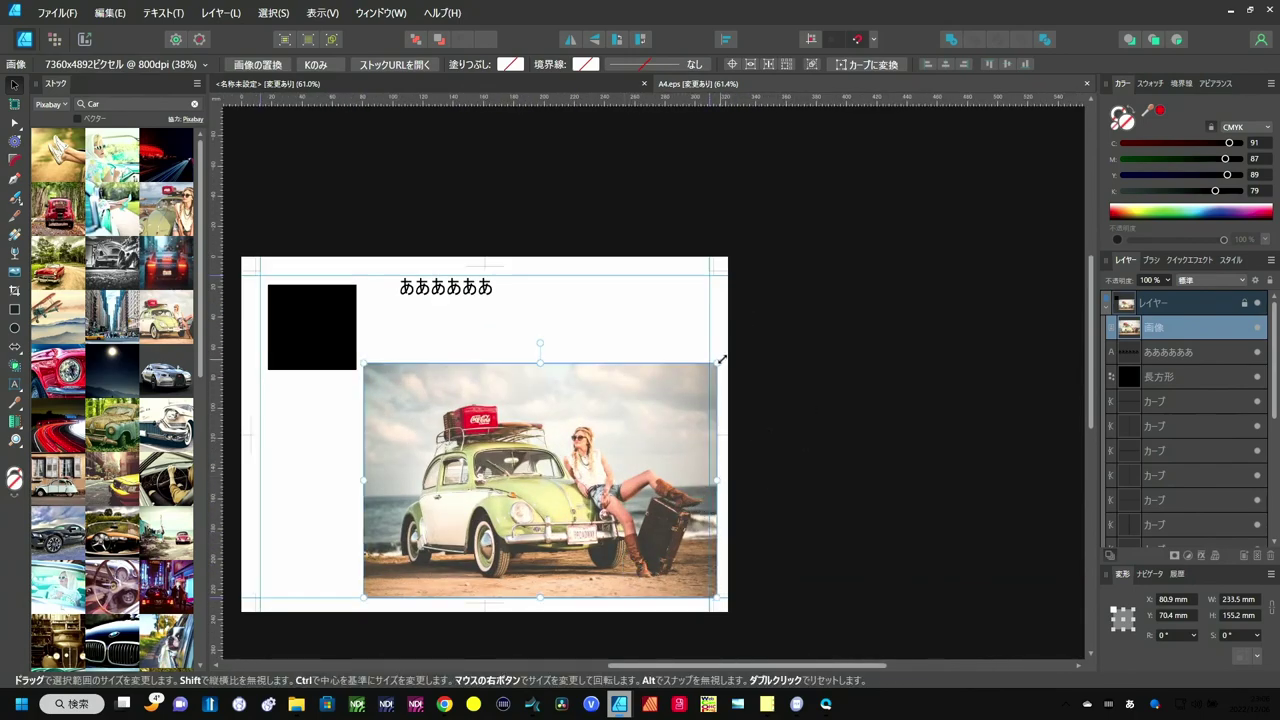
pyautogui.hotkey('ctrl', 'd')
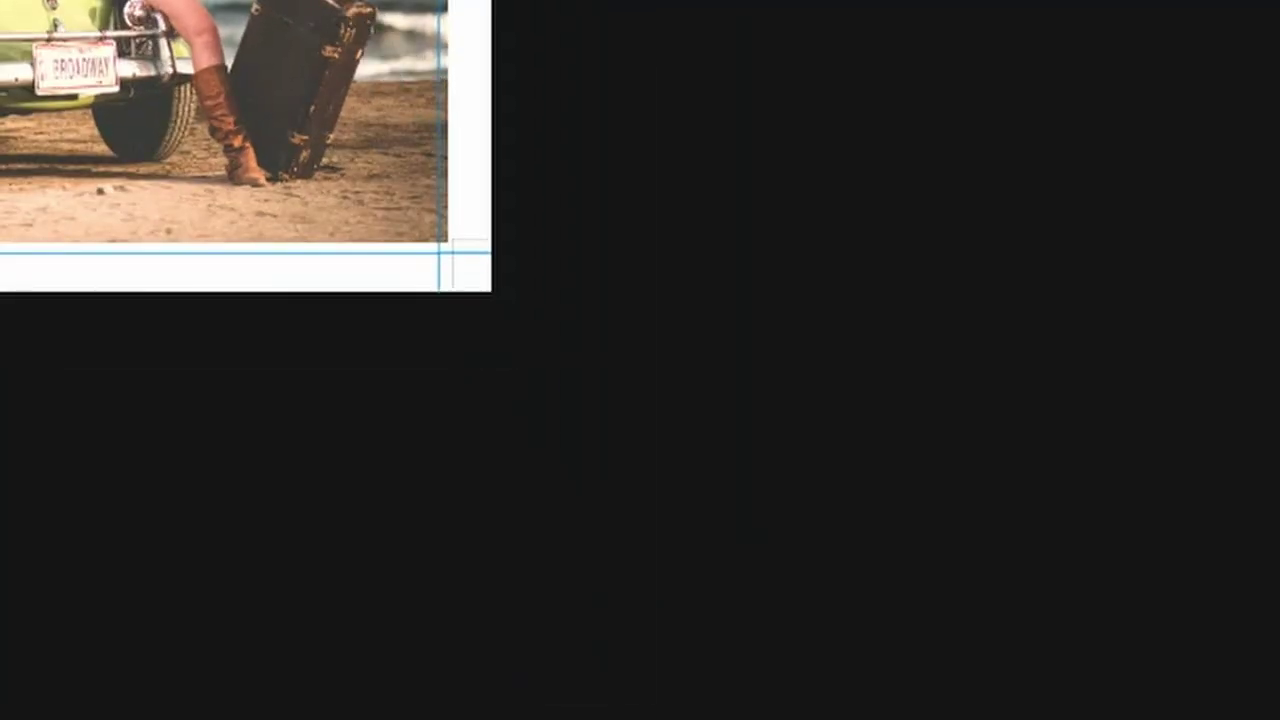
# Step: Unlock guides, move the bottom guide up to 224.5 mm at the photo's edge, relock guides
pyautogui.click(338, 12)
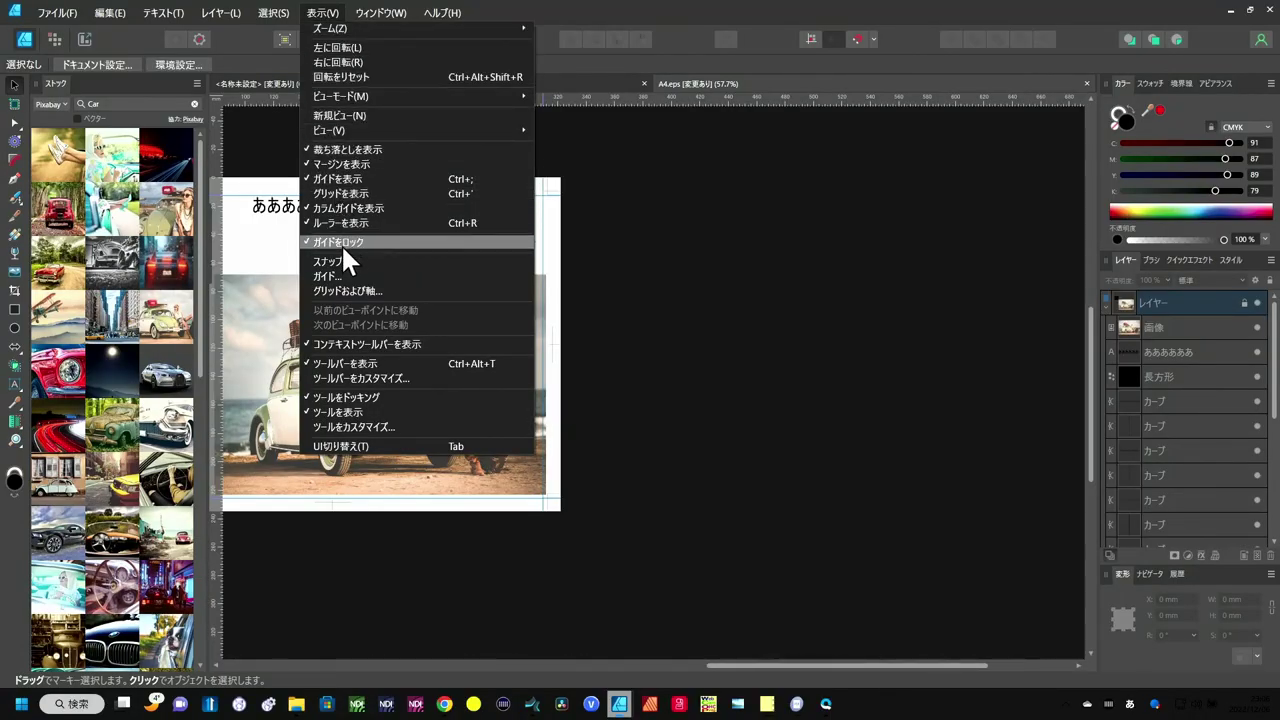
pyautogui.click(341, 244)
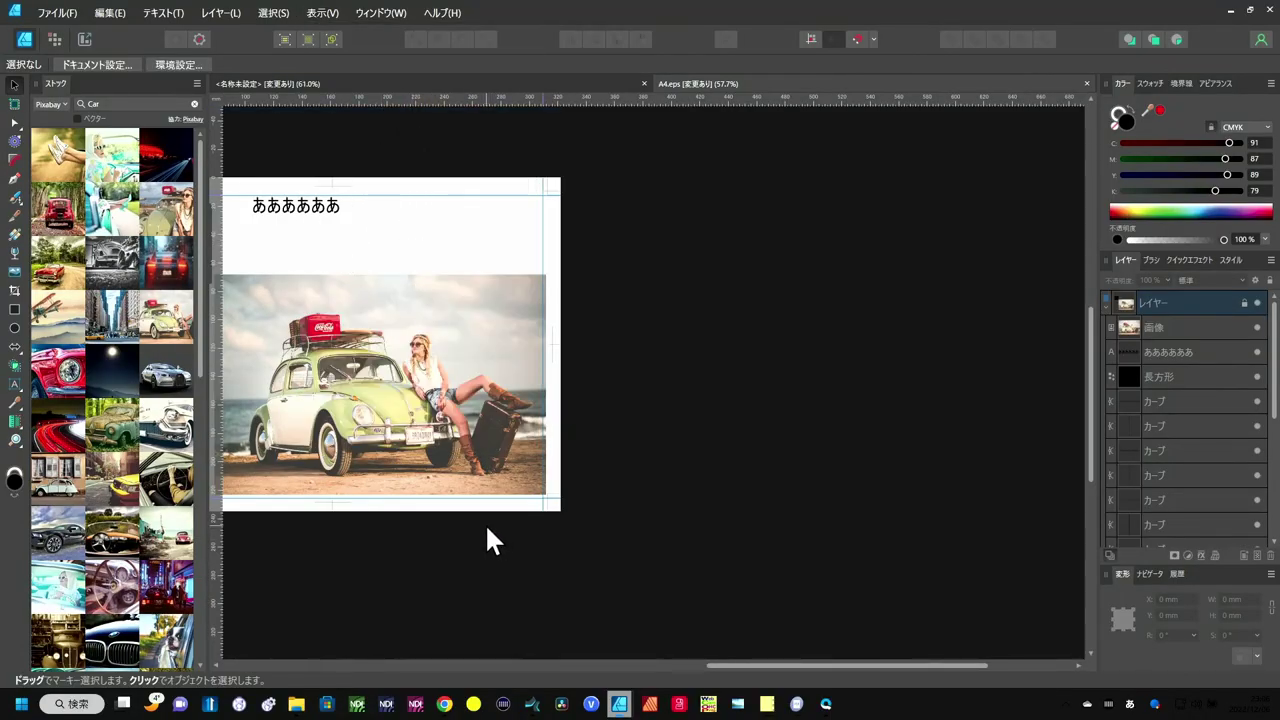
pyautogui.scroll(5, 485, 523)
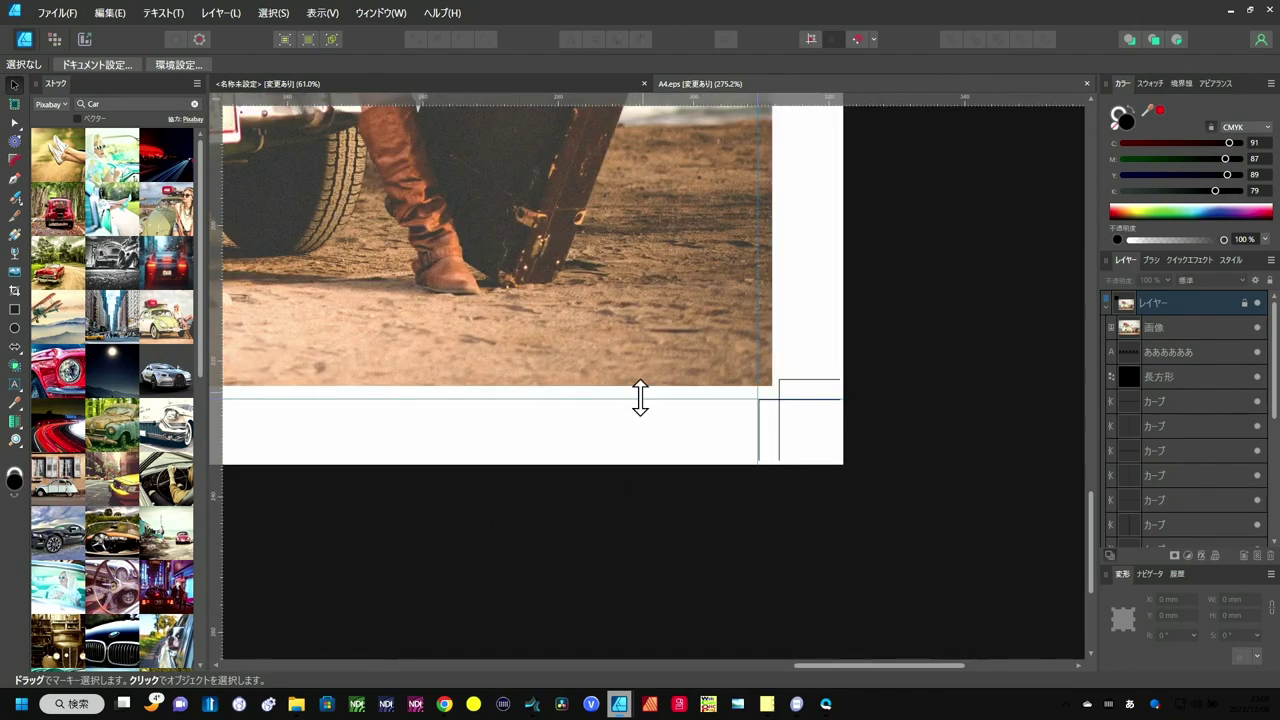
pyautogui.moveTo(640, 399); pyautogui.dragTo(639, 381)
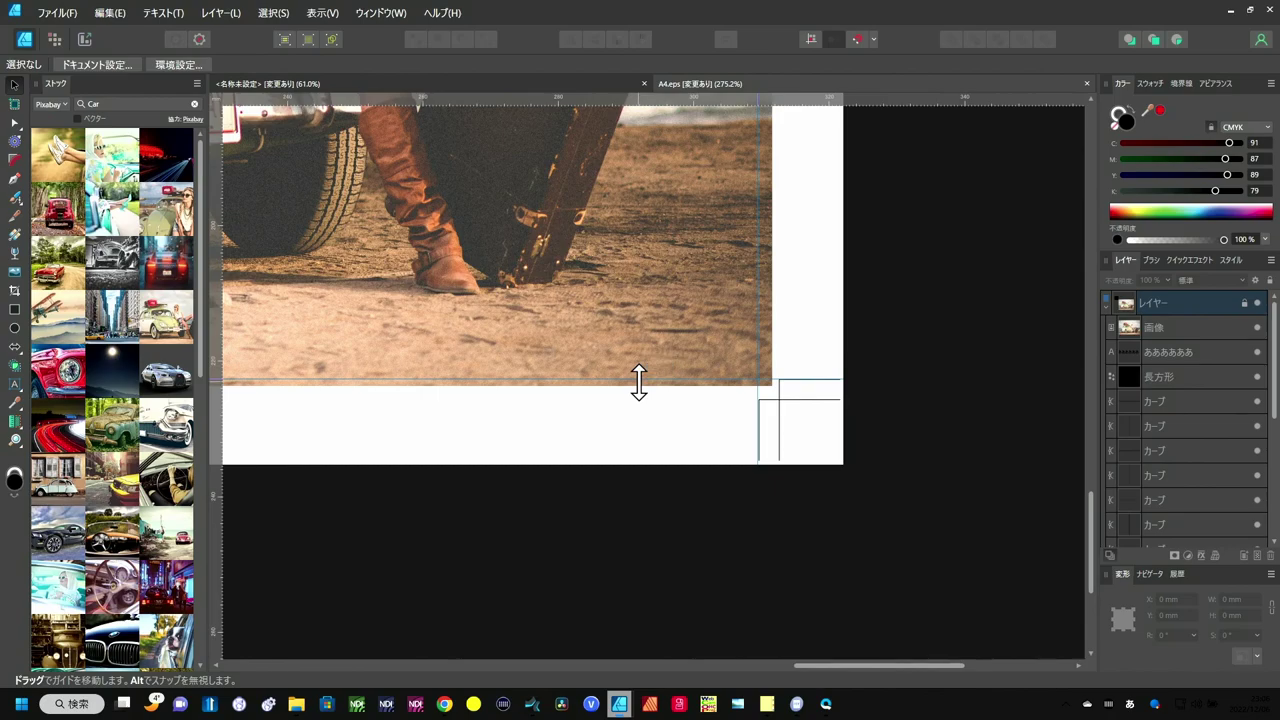
pyautogui.click(365, 12)
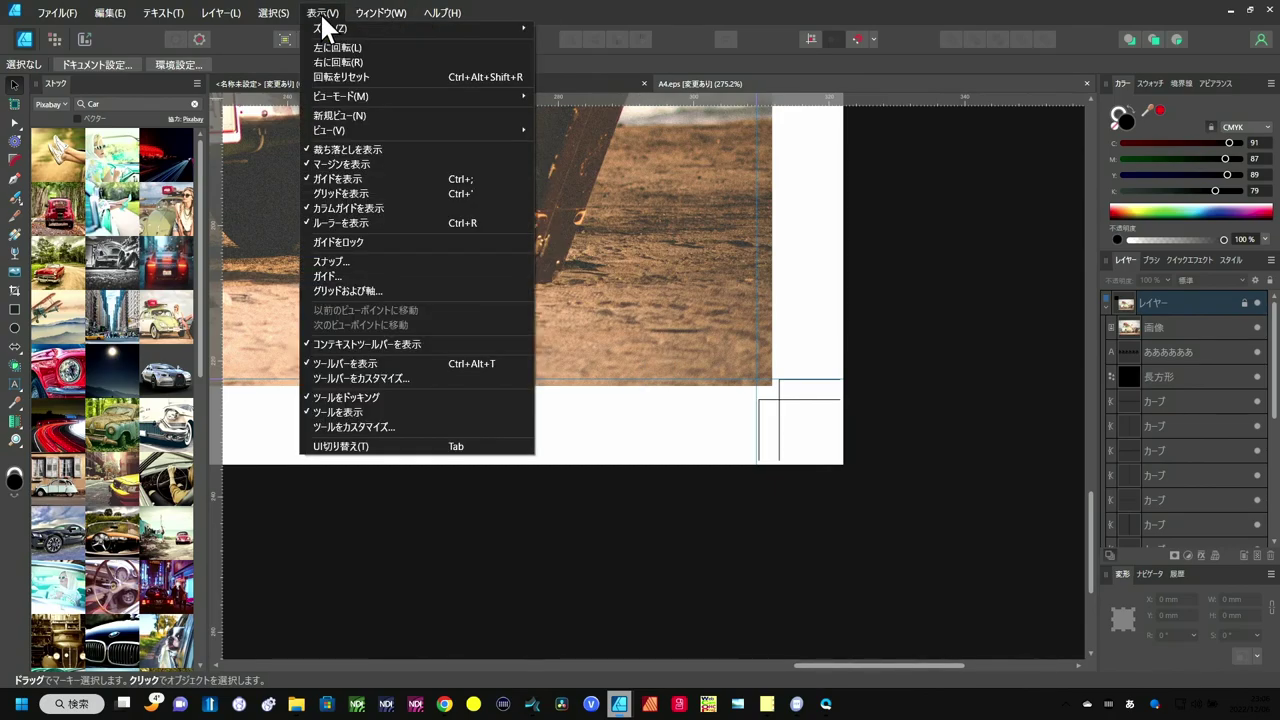
pyautogui.click(344, 256)
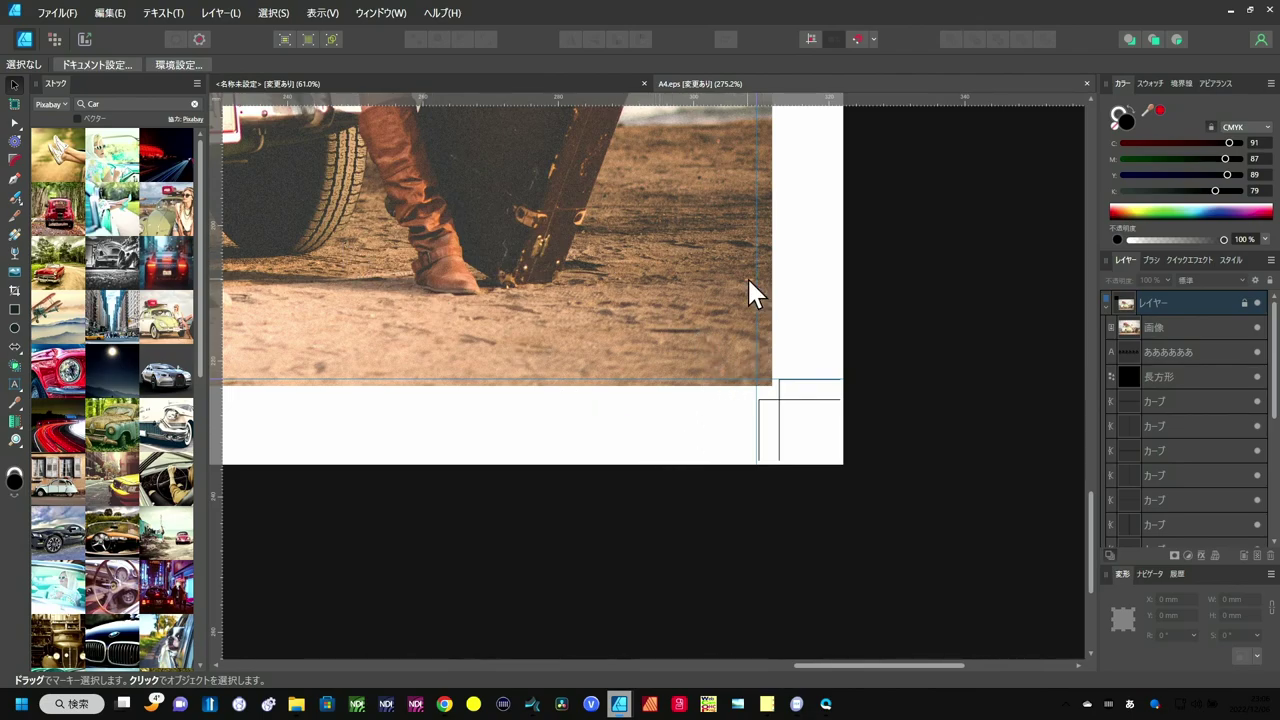
pyautogui.hotkey('ctrl', '-')
pyautogui.hotkey('ctrl', '-')
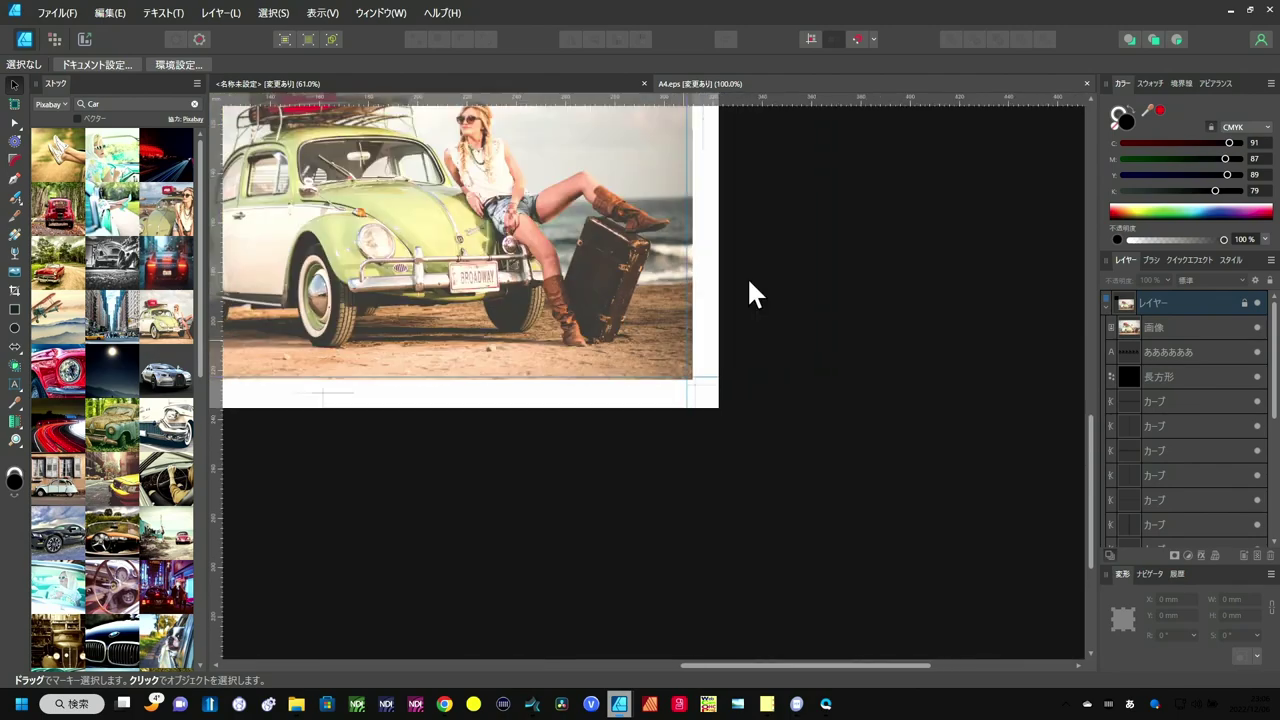
pyautogui.hotkey('ctrl', '-')
pyautogui.hotkey('ctrl', '-')
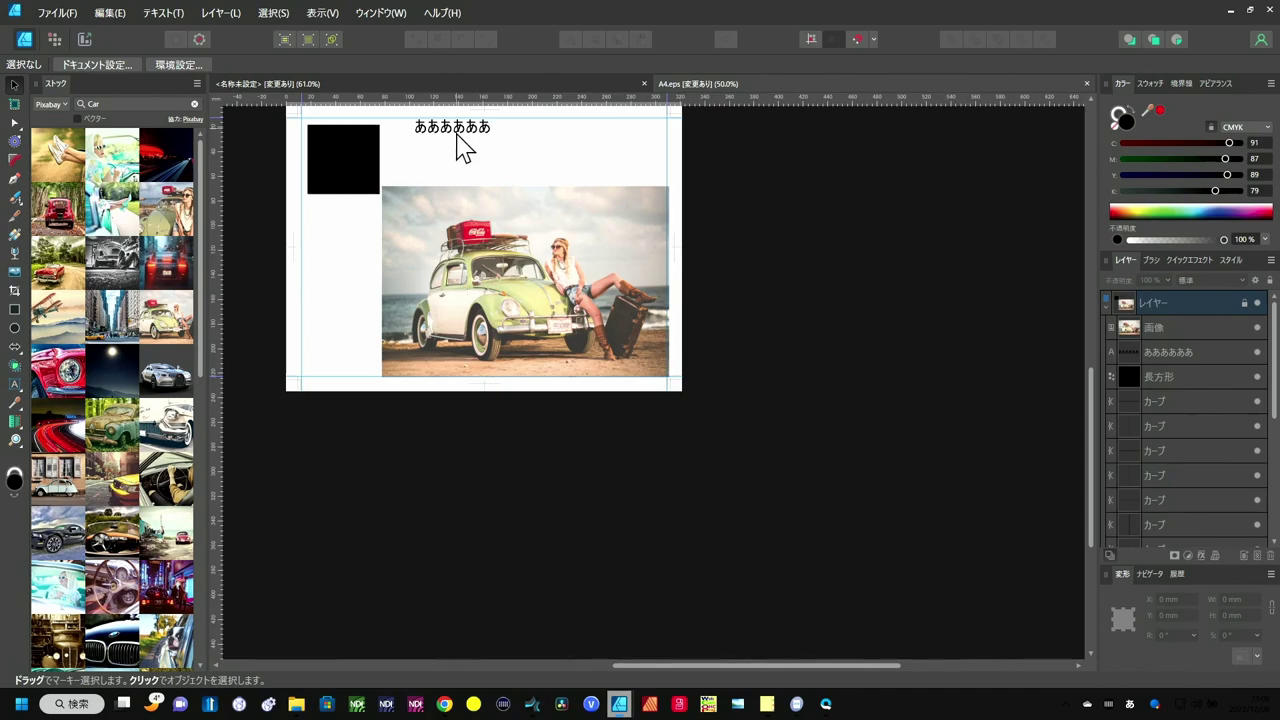
# Step: Start exporting the document with PDF kept as the format
pyautogui.click(68, 14)
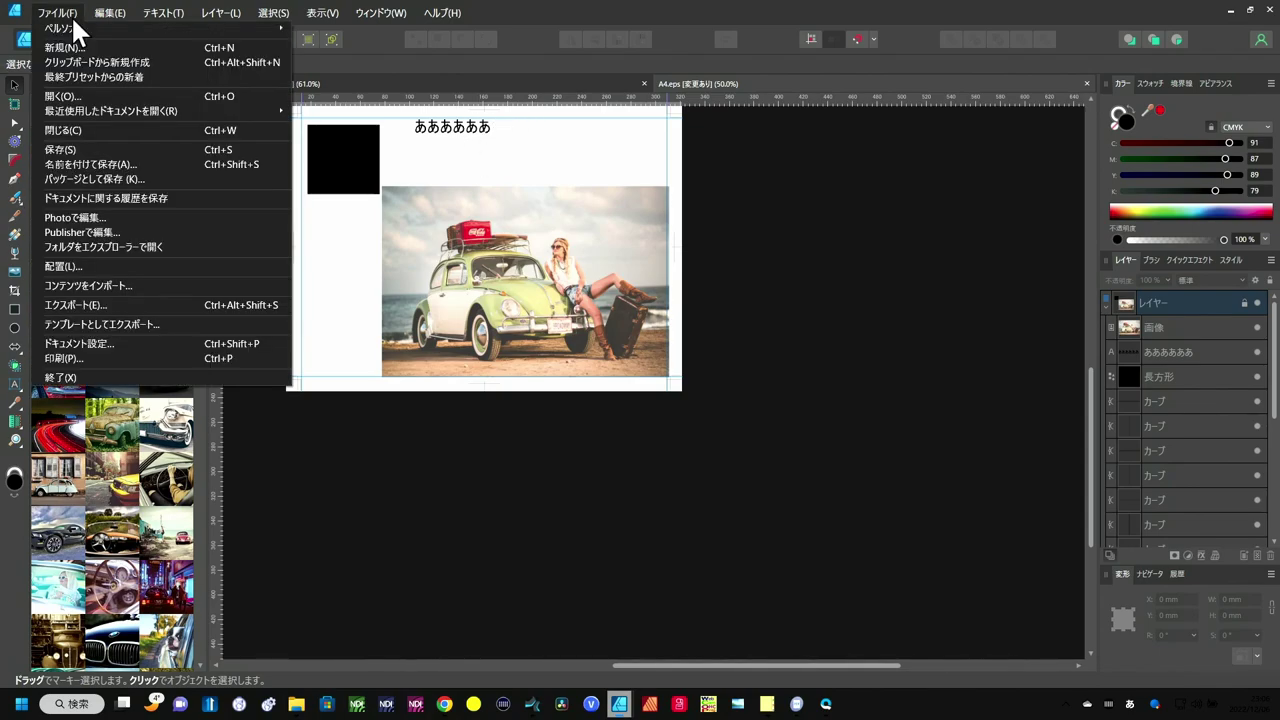
pyautogui.click(101, 297)
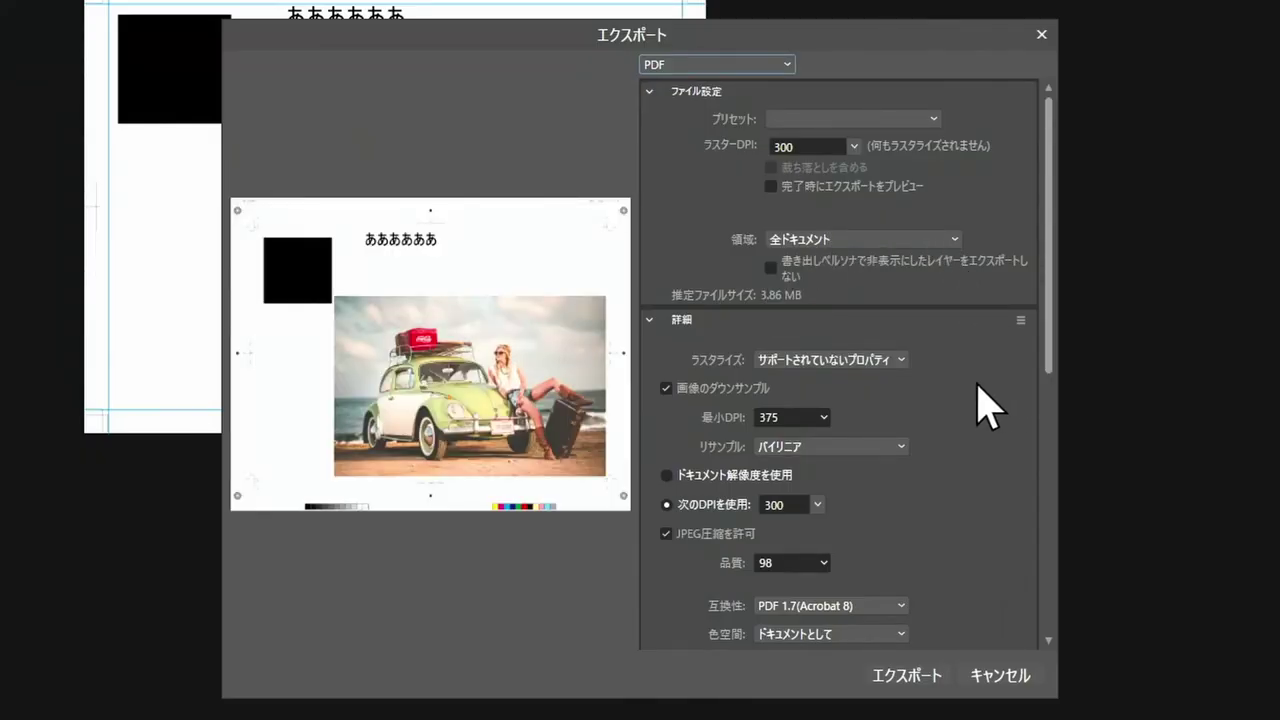
pyautogui.click(772, 64)
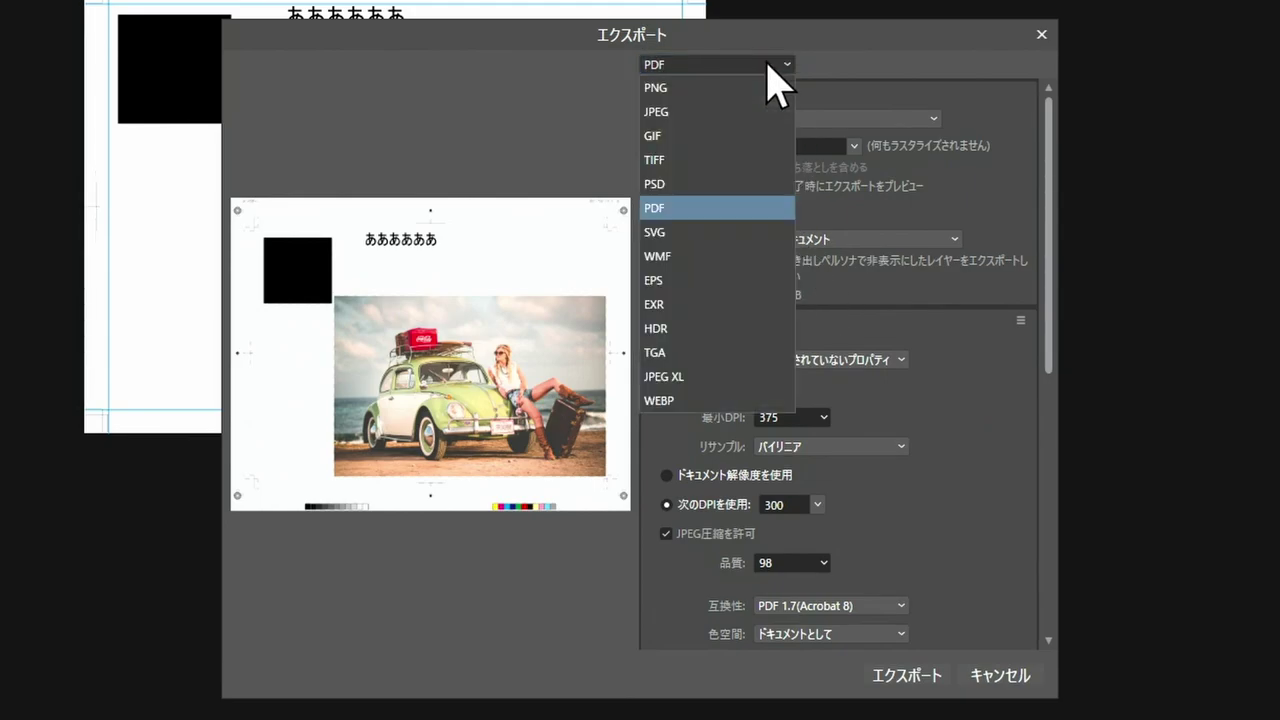
pyautogui.click(700, 215)
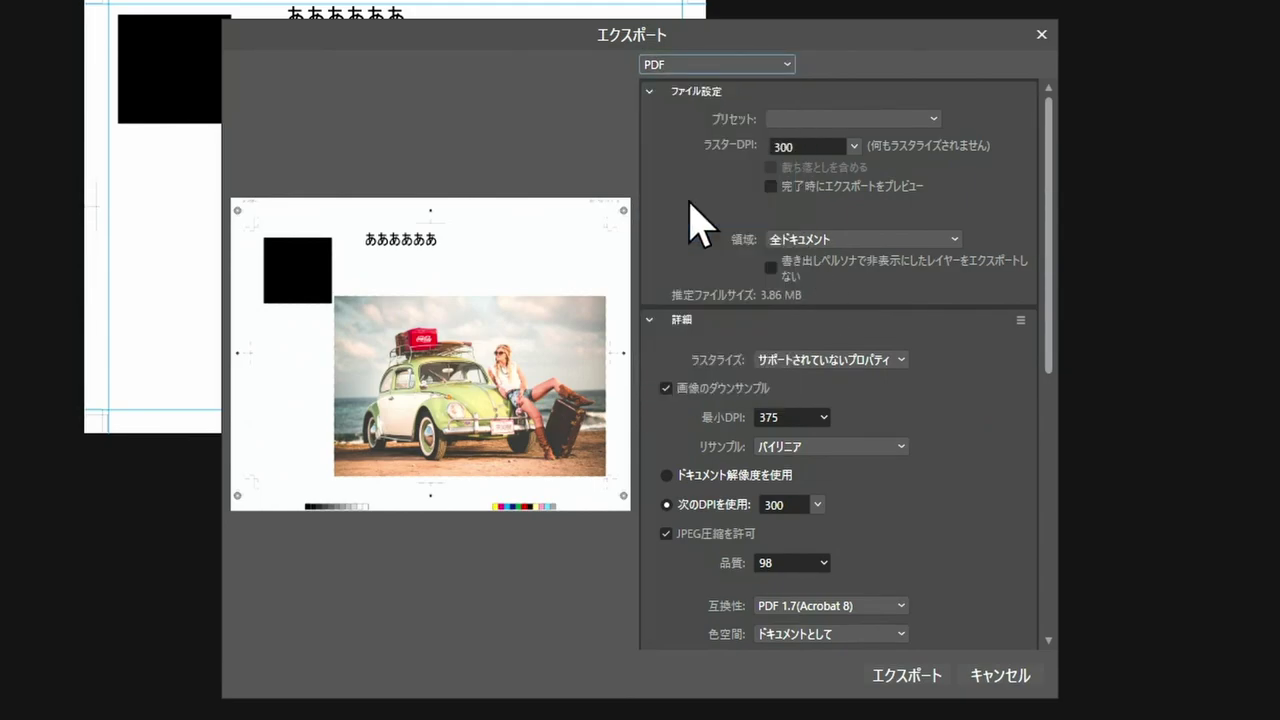
# Step: Keep the export at 300 DPI with PDF 1.7 (Acrobat 8) compatibility
pyautogui.scroll(-3, 966, 380)
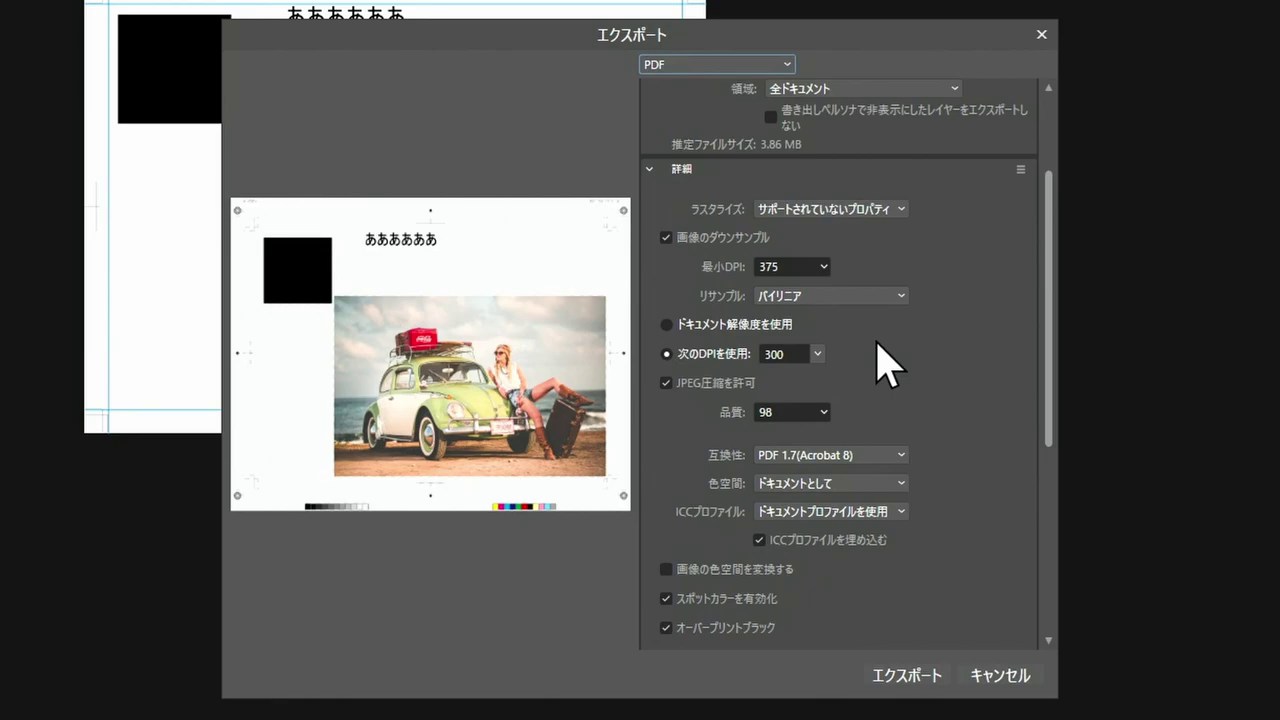
pyautogui.click(818, 353)
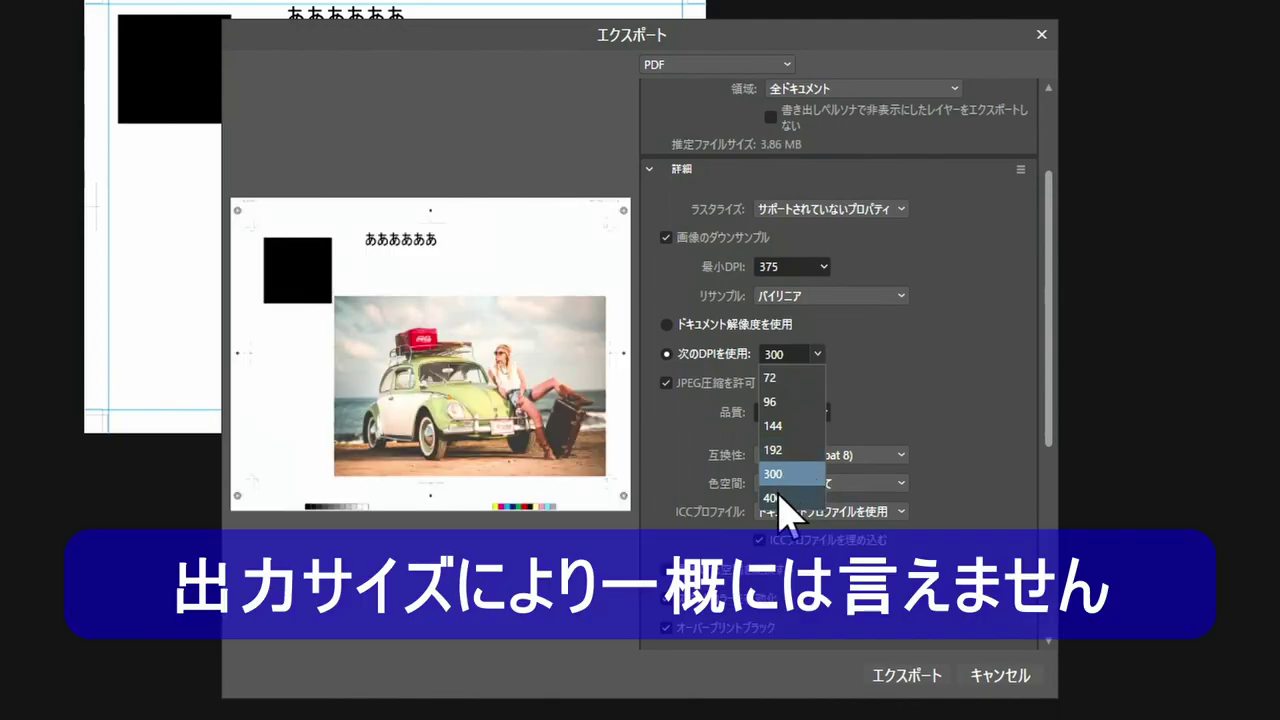
pyautogui.click(915, 395)
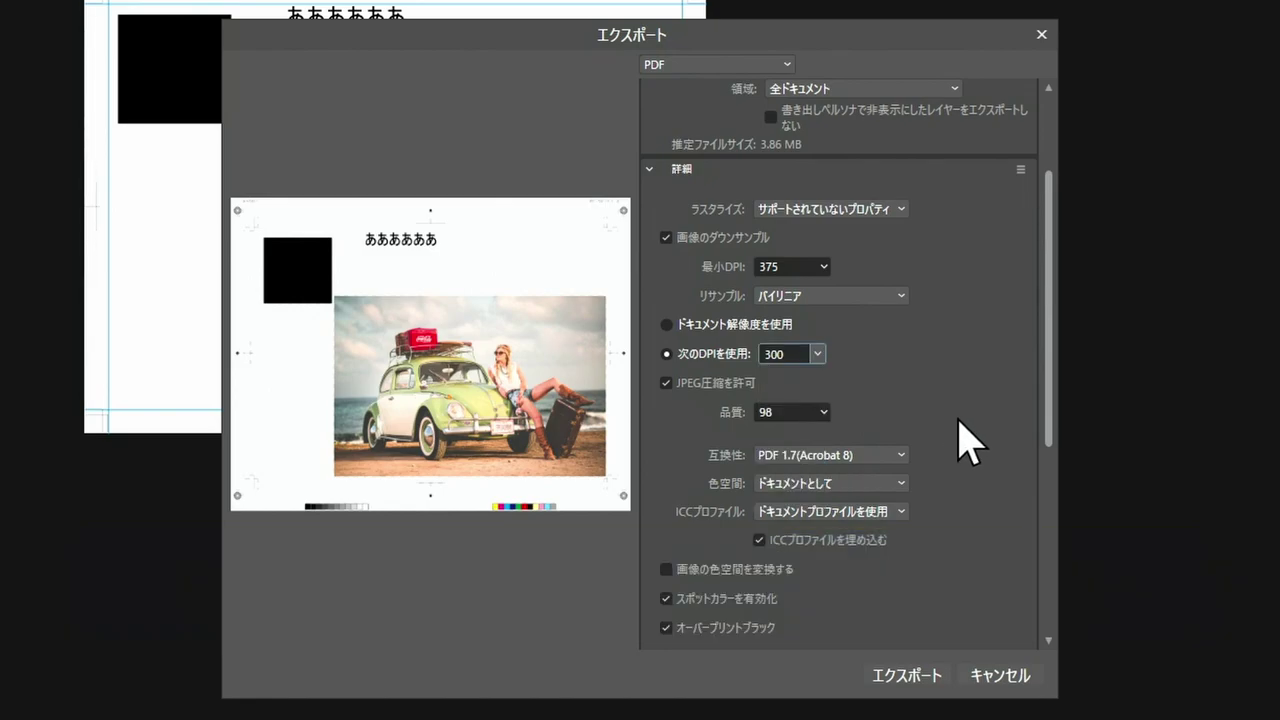
pyautogui.click(901, 454)
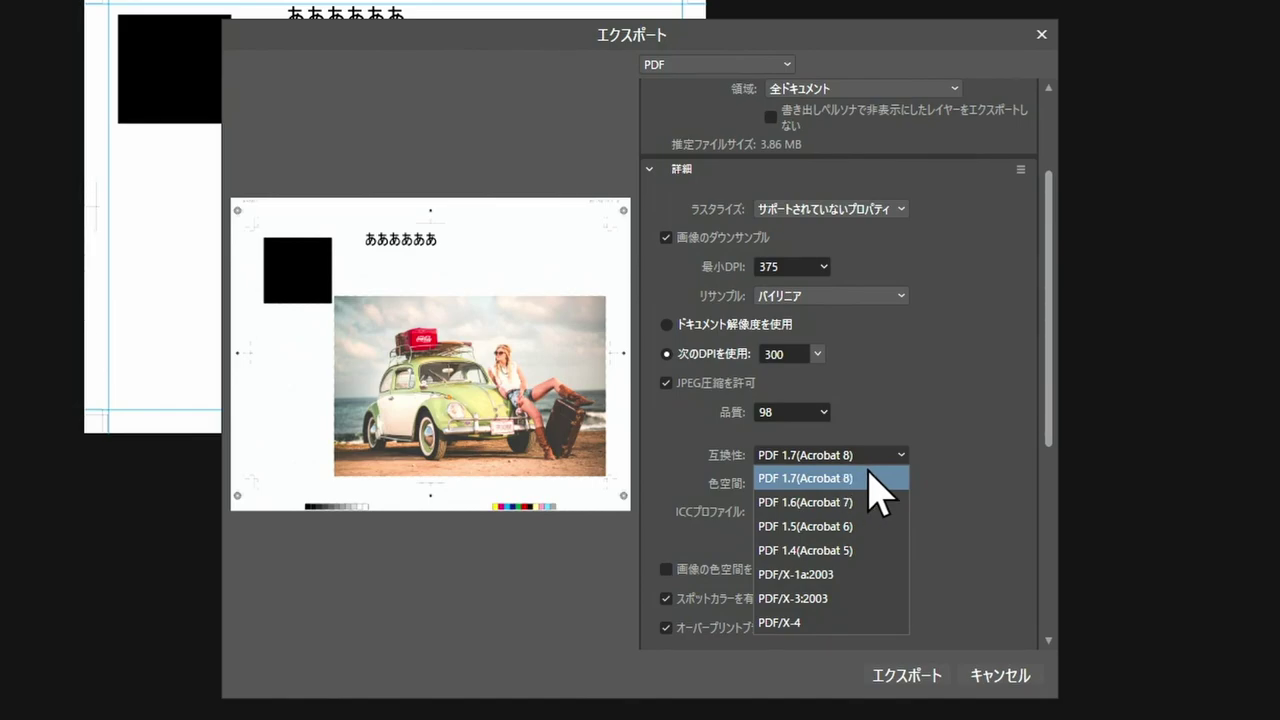
pyautogui.click(986, 410)
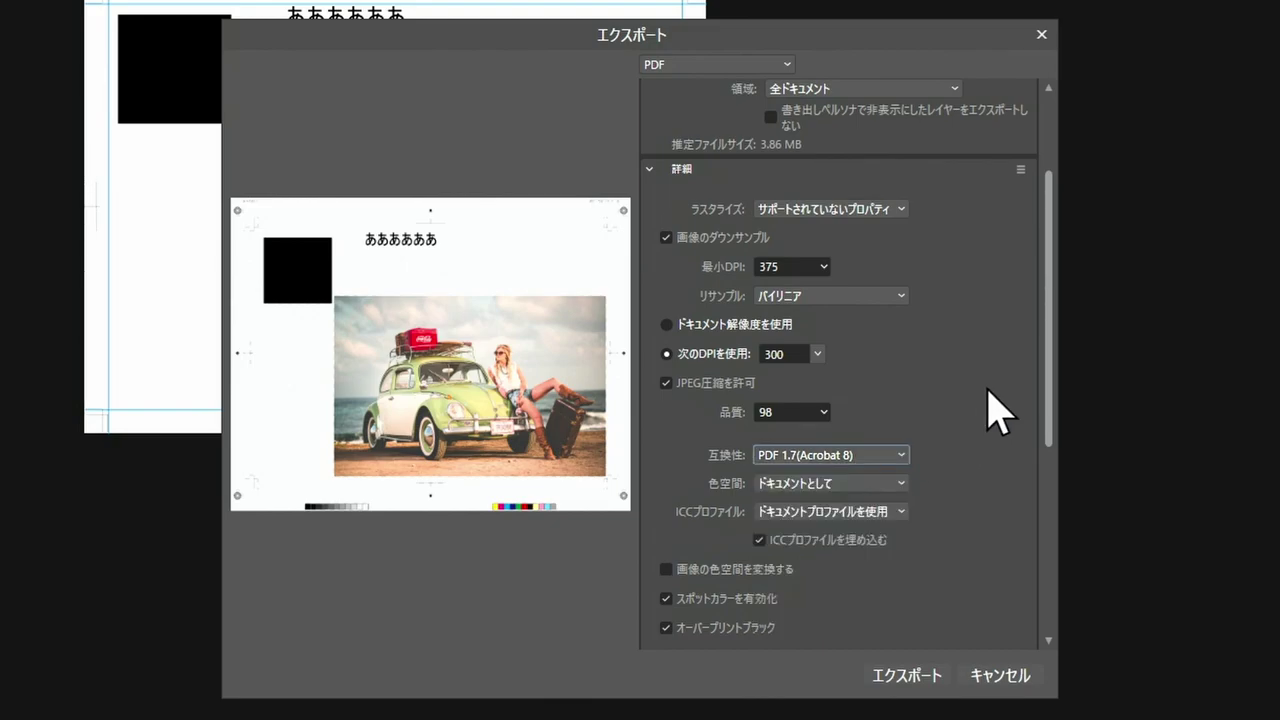
pyautogui.scroll(-5, 930, 400)
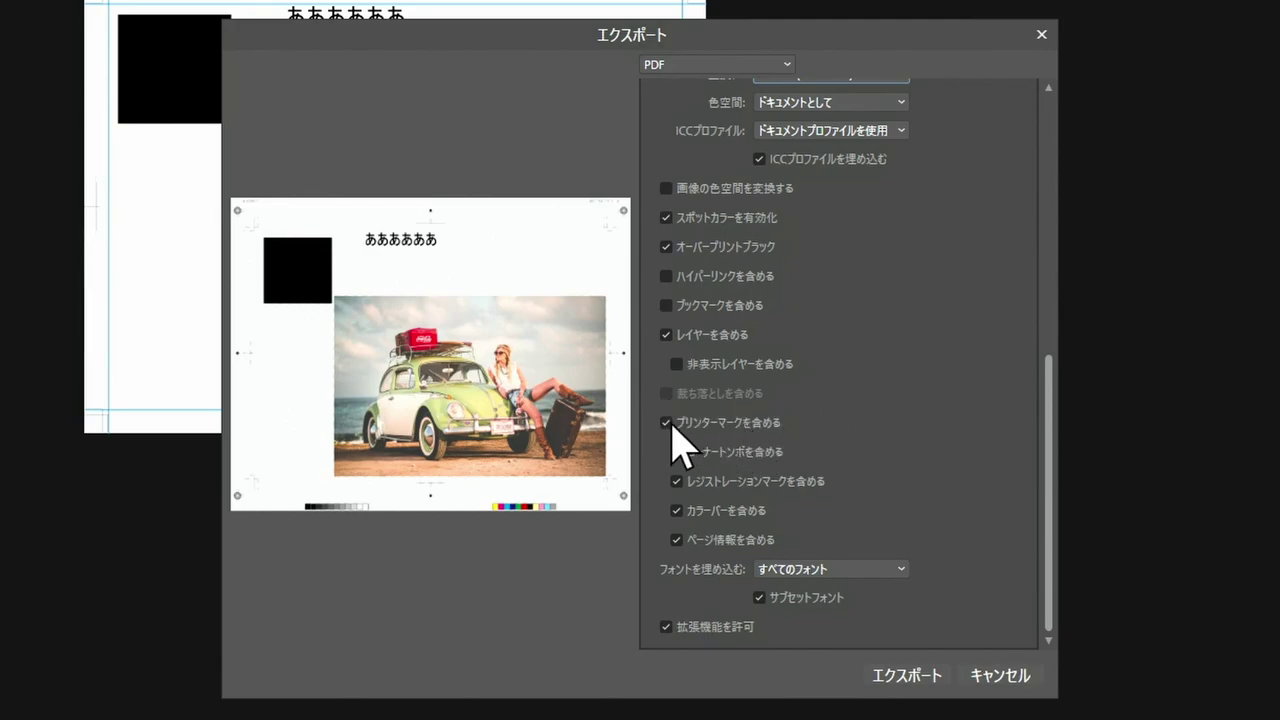
# Step: Export without printer marks, saving as A4.pdf in the 互換性 folder
pyautogui.click(667, 423)
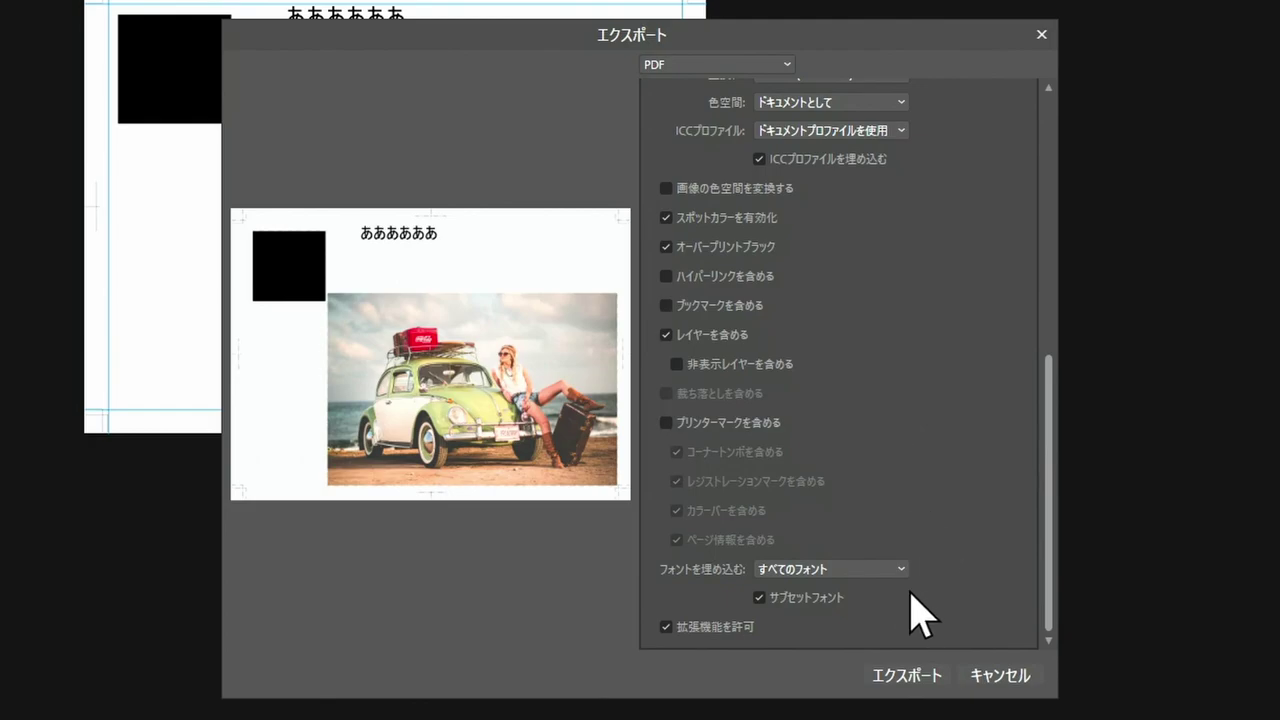
pyautogui.click(922, 676)
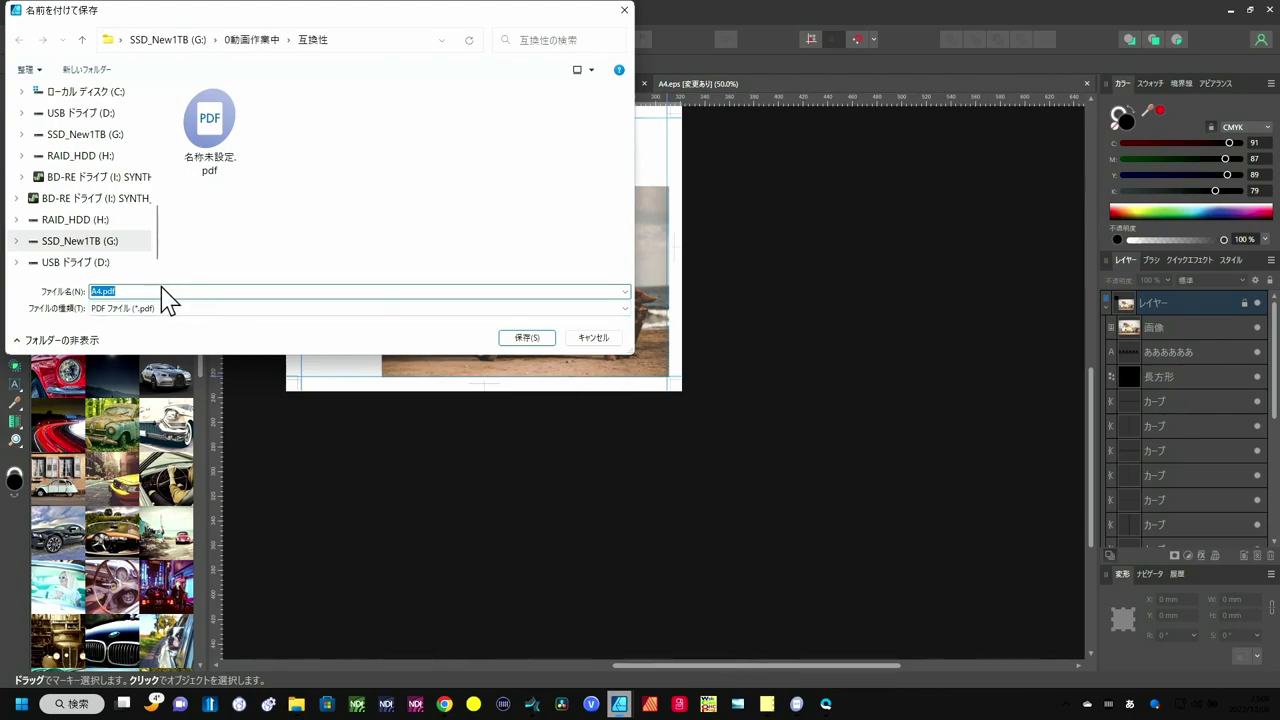
pyautogui.click(525, 340)
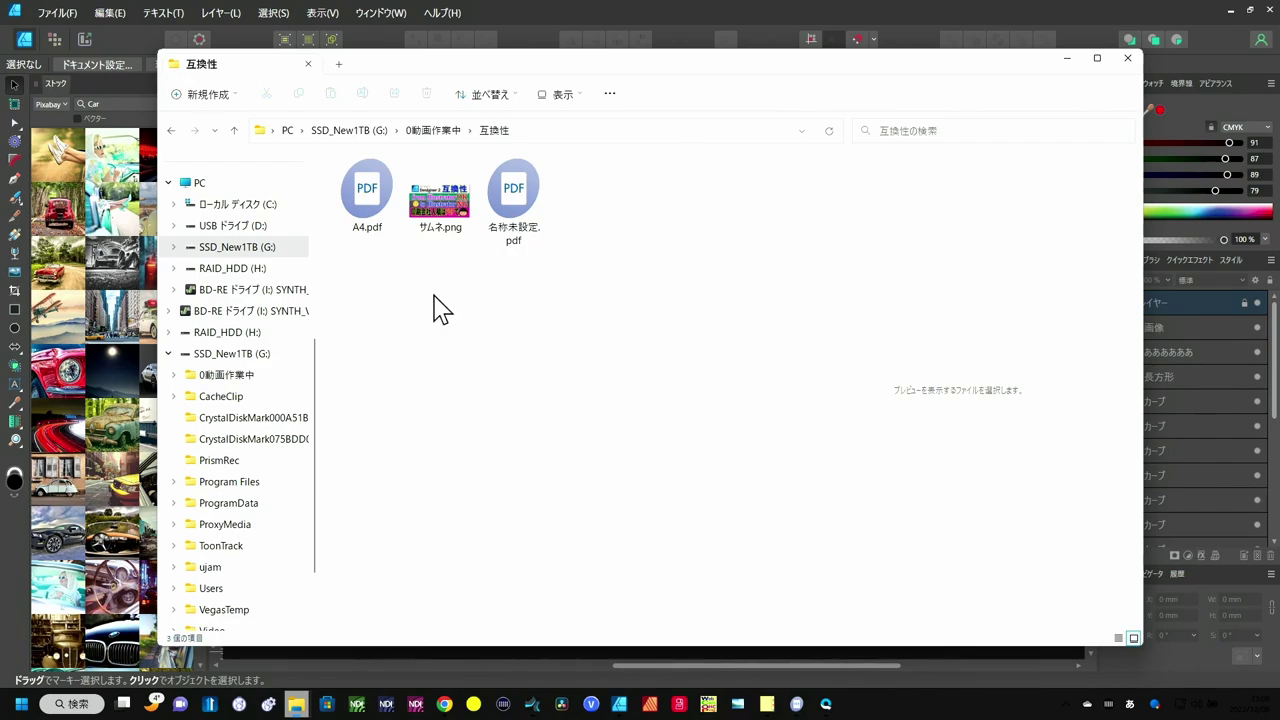
# Step: Open A4.pdf from File Explorer with Adobe Acrobat
pyautogui.rightClick(367, 205)
pyautogui.moveTo(432, 266)
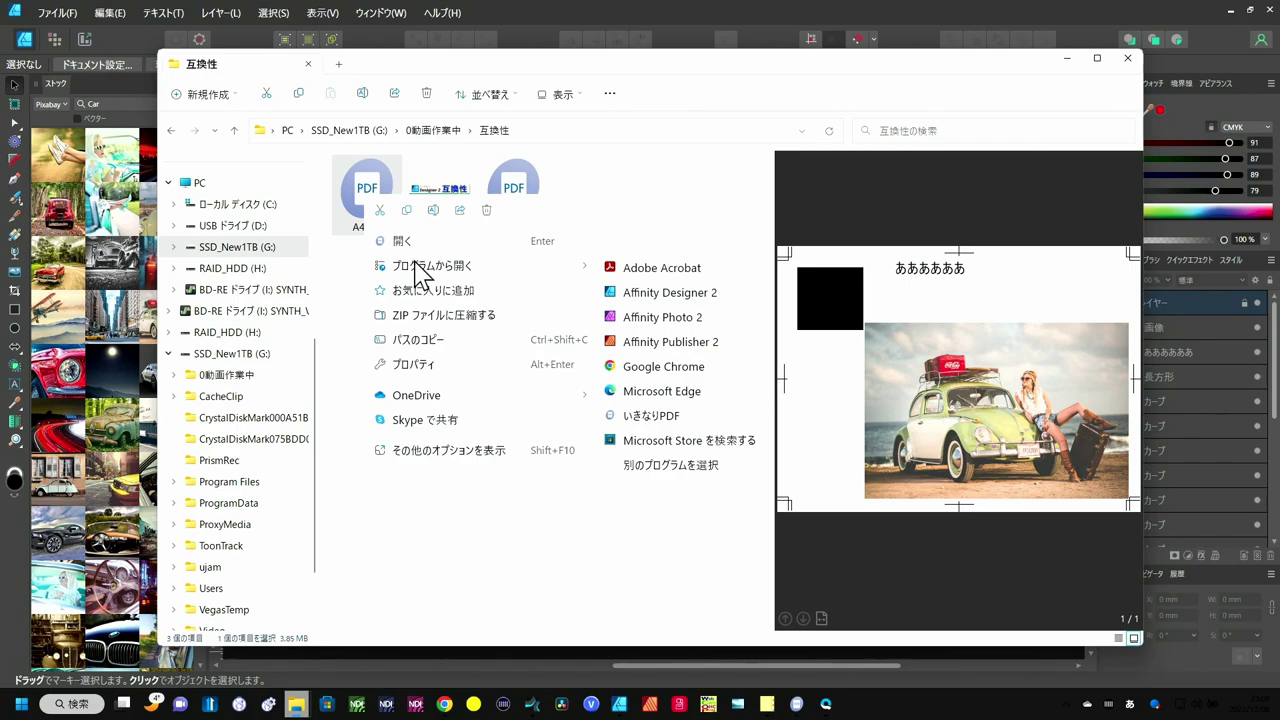
pyautogui.click(634, 276)
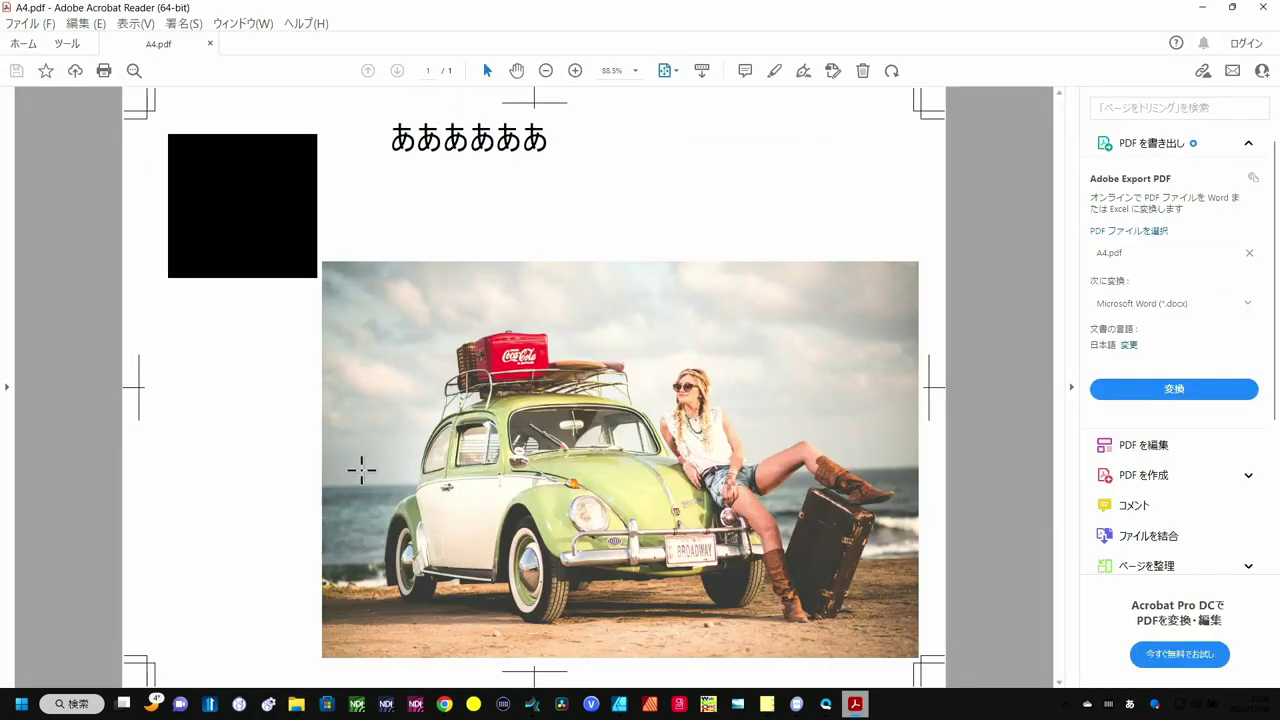
pyautogui.scroll(-1, 527, 392)
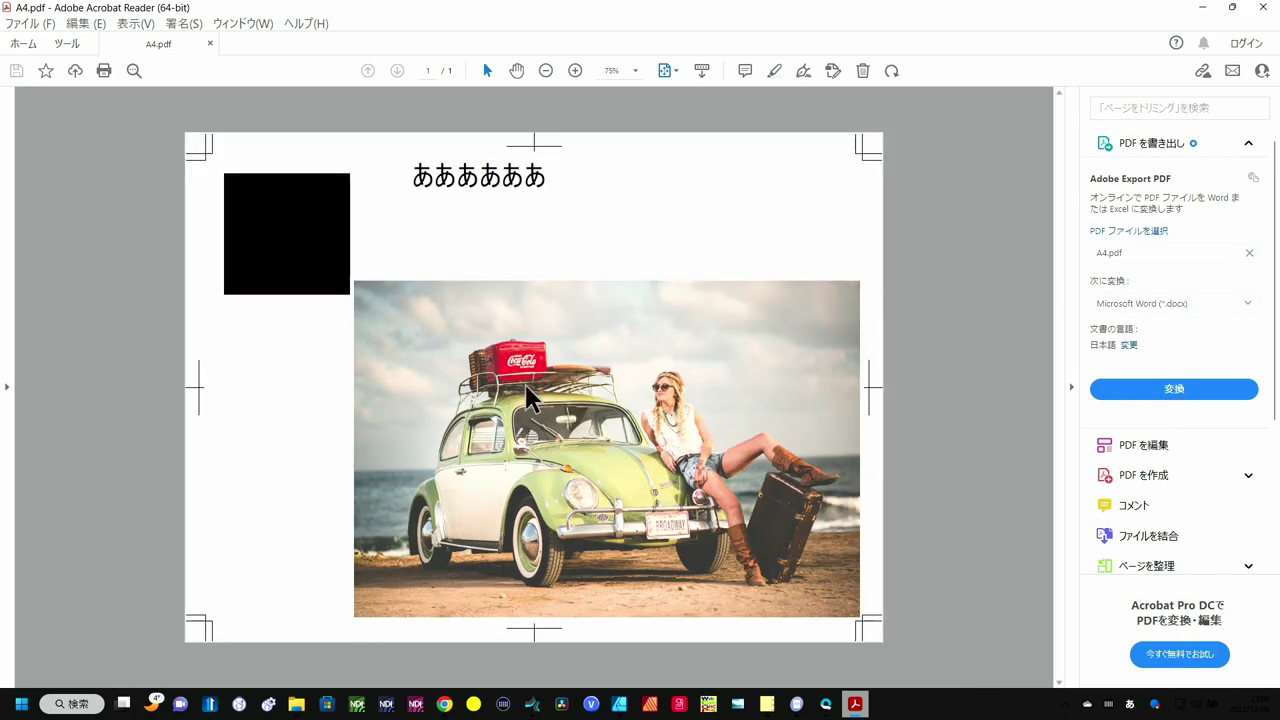
pyautogui.scroll(-1, 525, 384)
pyautogui.scroll(-1, 525, 384)
pyautogui.scroll(-1, 525, 380)
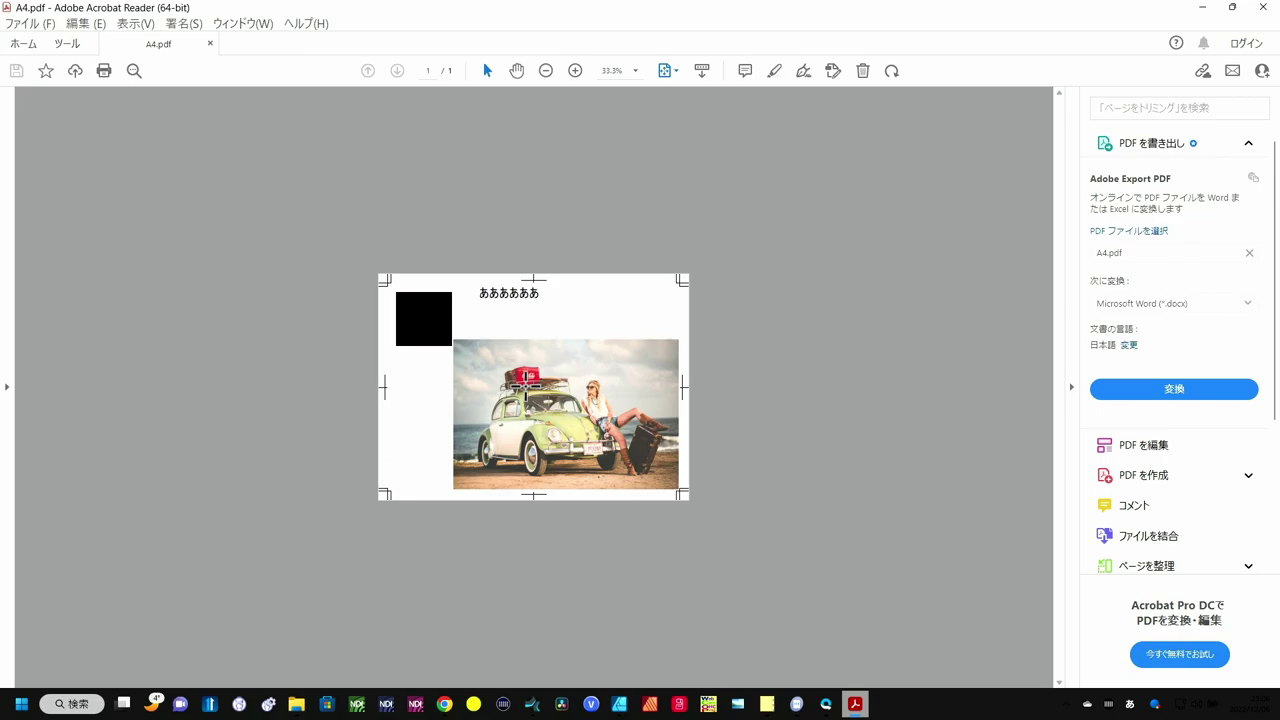
pyautogui.scroll(1, 525, 384)
pyautogui.scroll(1, 525, 384)
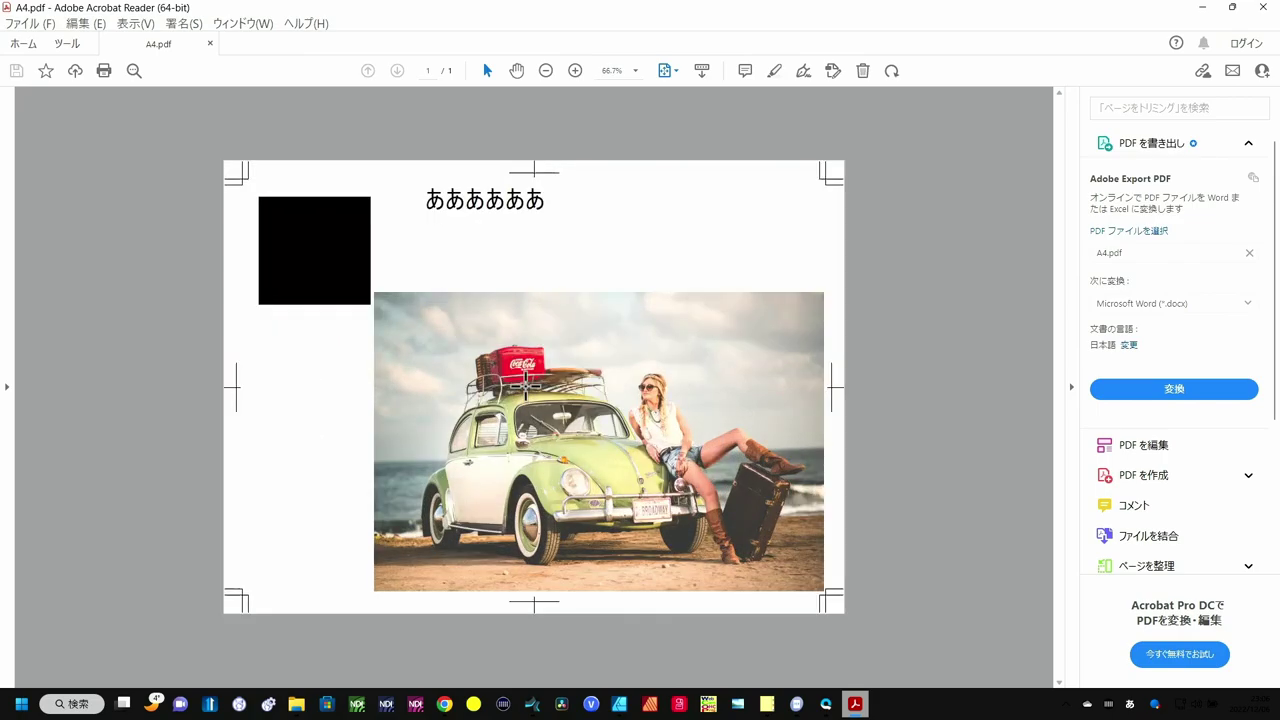
pyautogui.scroll(1, 525, 384)
pyautogui.scroll(2, 525, 384)
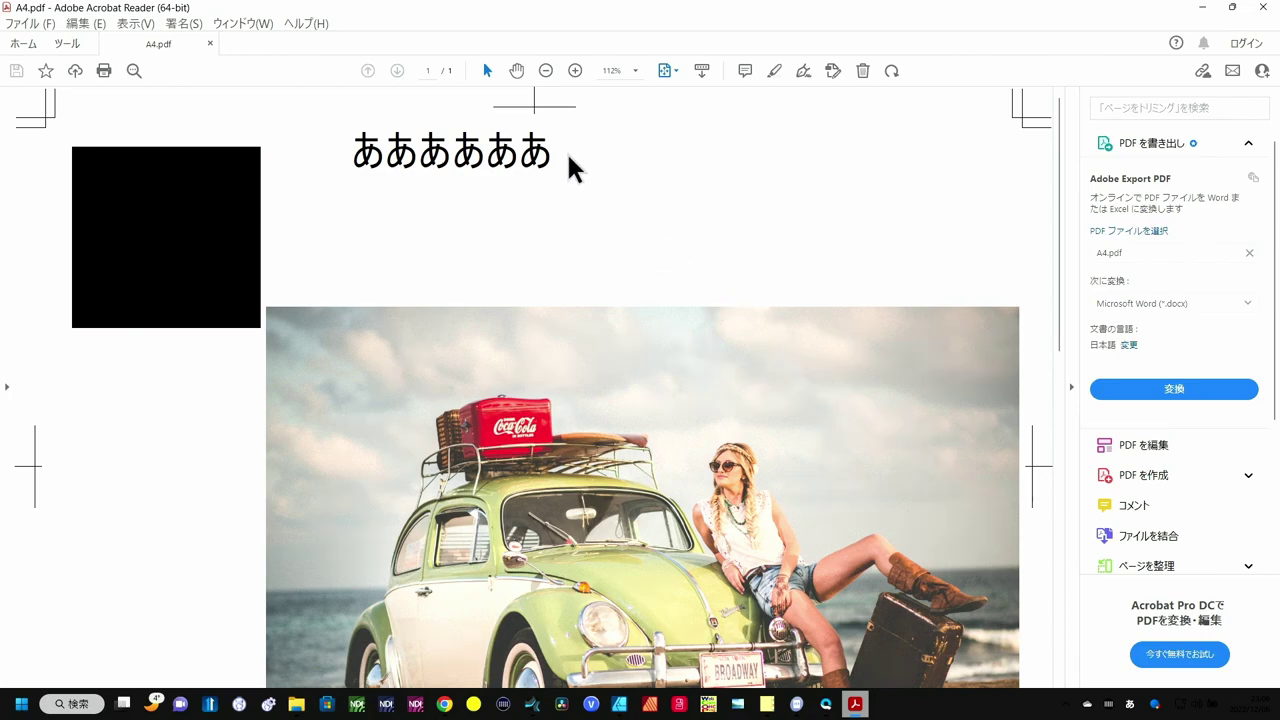
pyautogui.click(515, 71)
pyautogui.moveTo(863, 466); pyautogui.dragTo(671, 183)
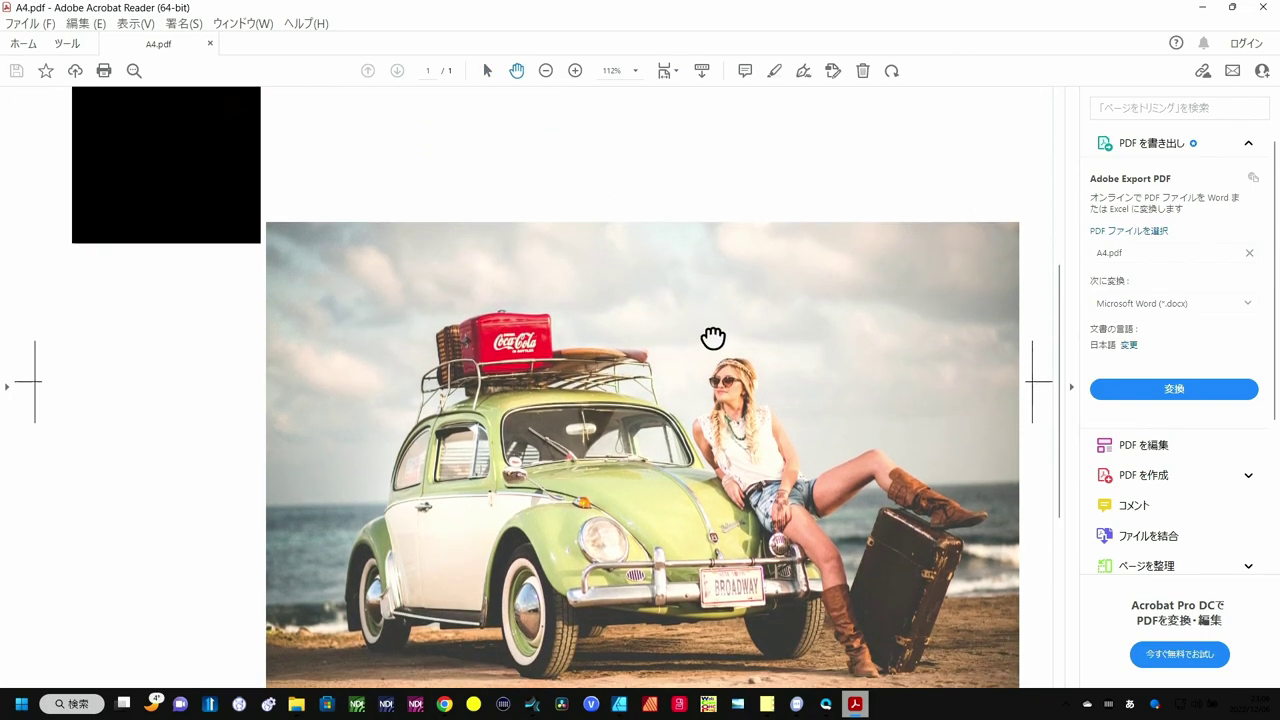